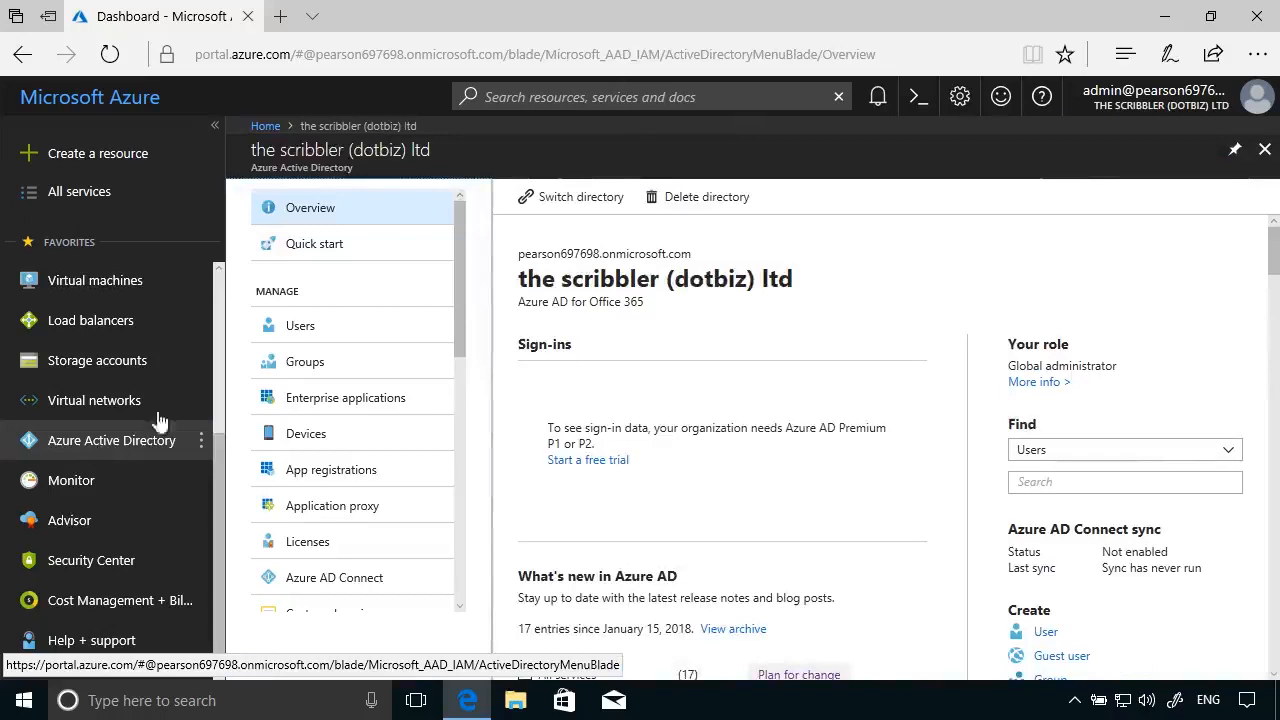
# - From Users, start a new user and enter the user's full name and pasted sign-in user name
pyautogui.click(320, 330)
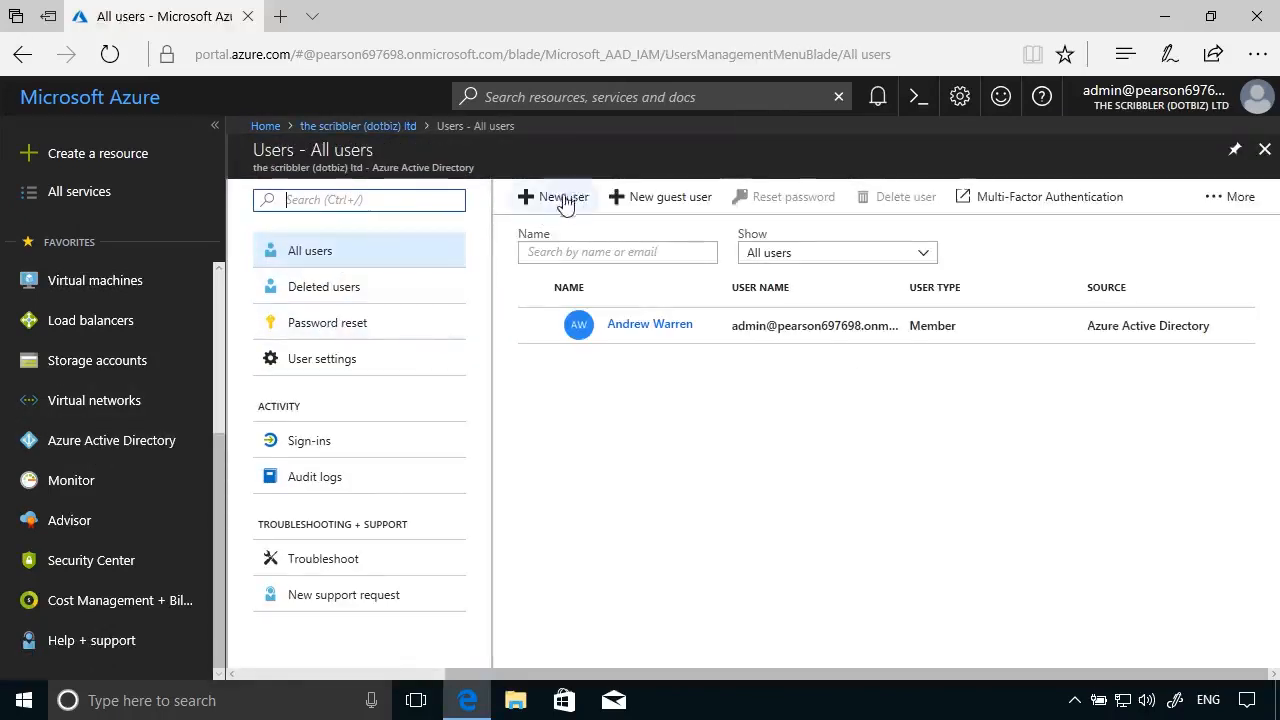
pyautogui.click(560, 200)
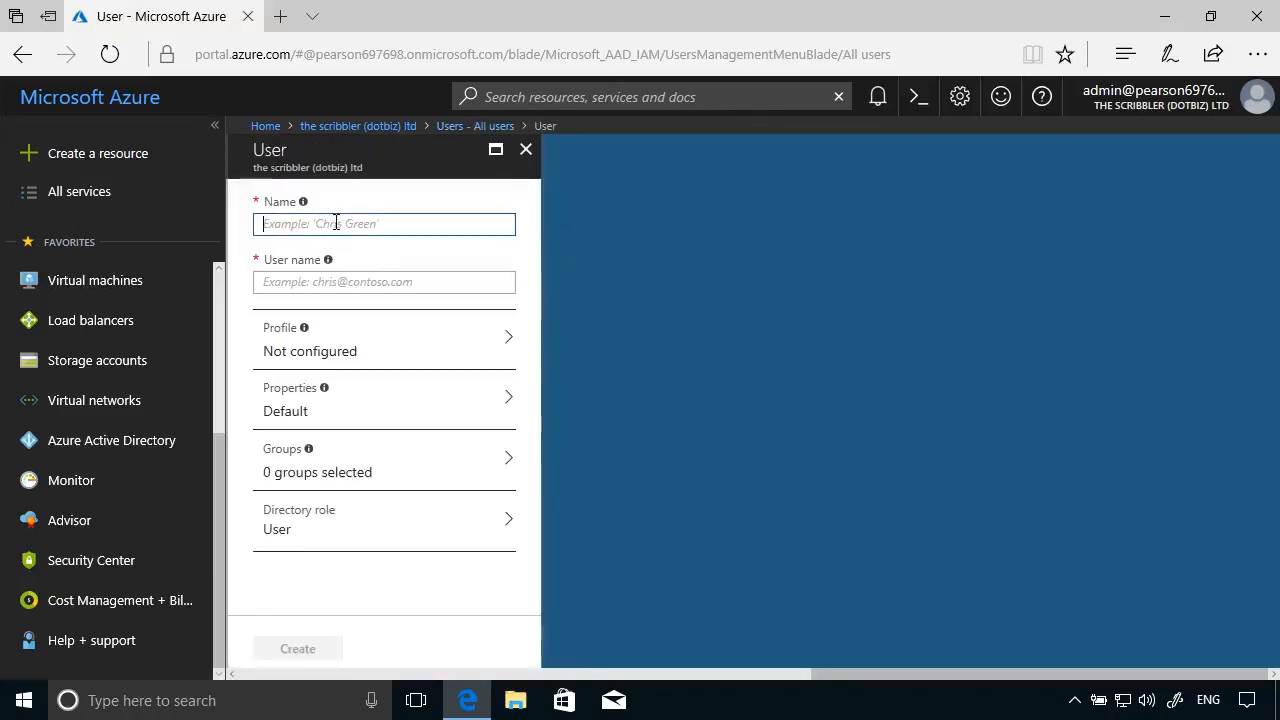
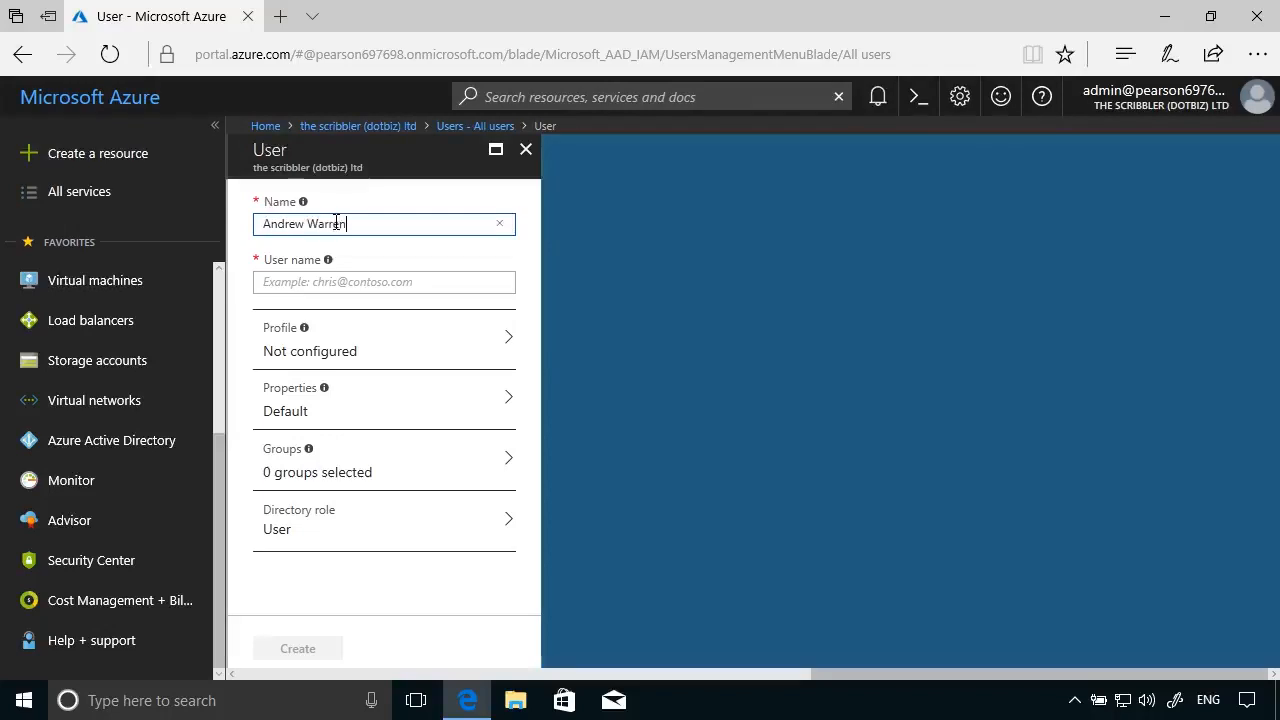
pyautogui.click(290, 282)
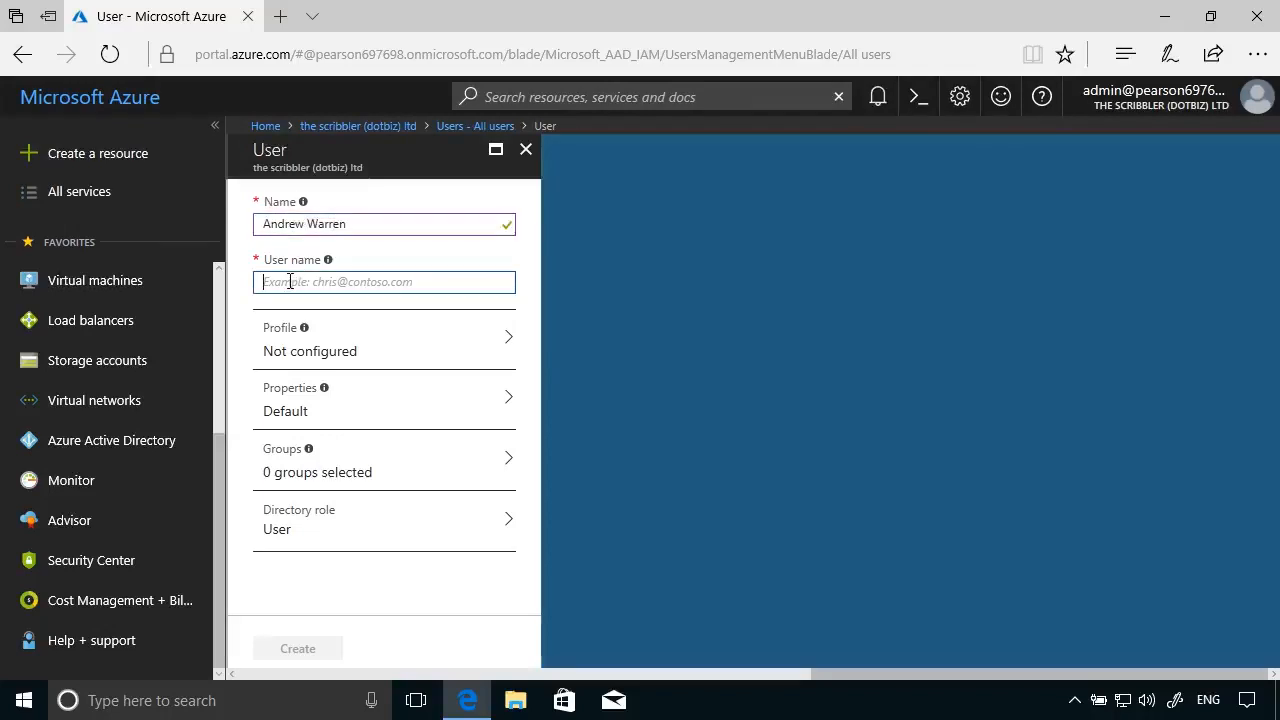
pyautogui.hotkey('ctrl', 'v')
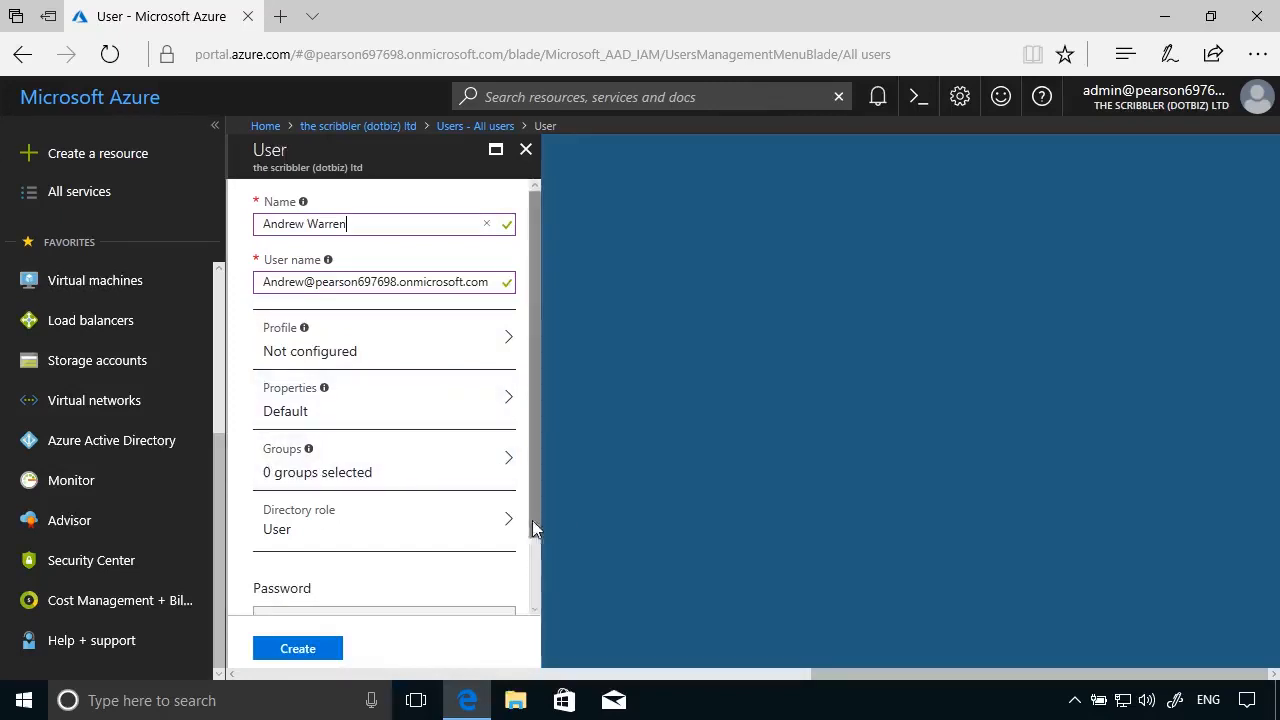
pyautogui.scroll(-1, 537, 575)
# - Keep the User directory role, reveal the auto-generated password, and create the account
pyautogui.click(513, 472)
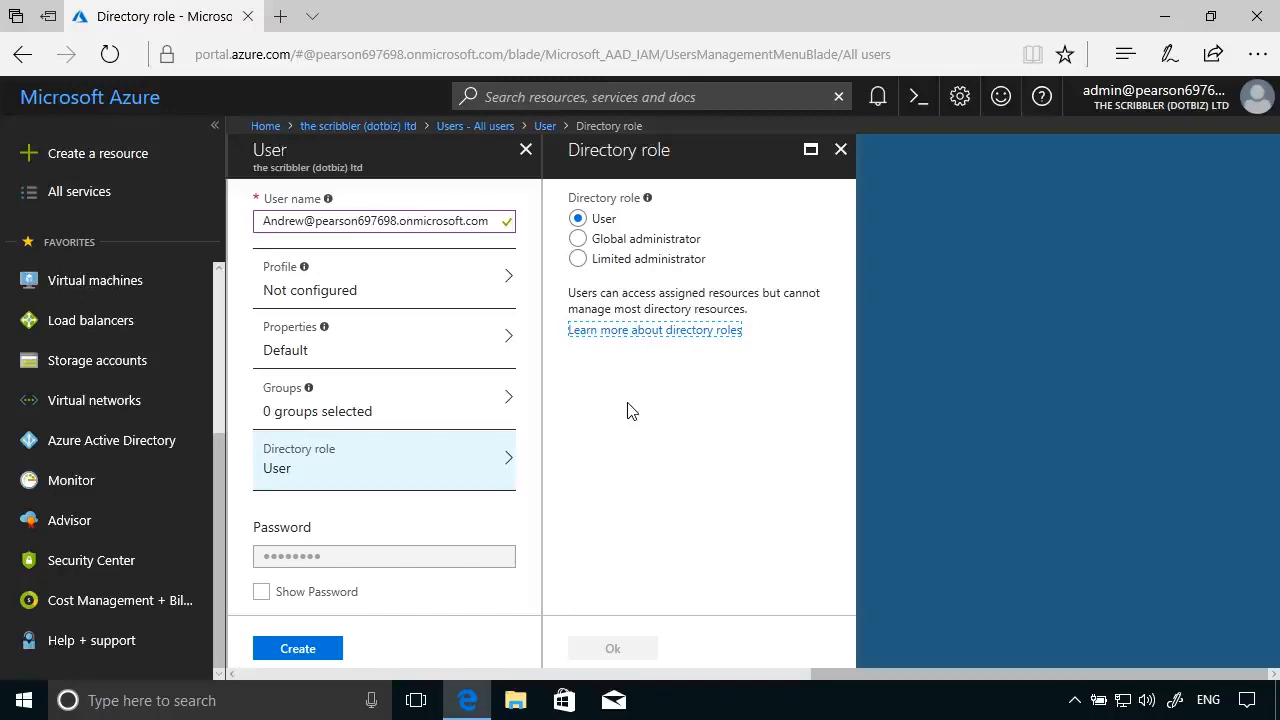
pyautogui.scroll(-1, 530, 550)
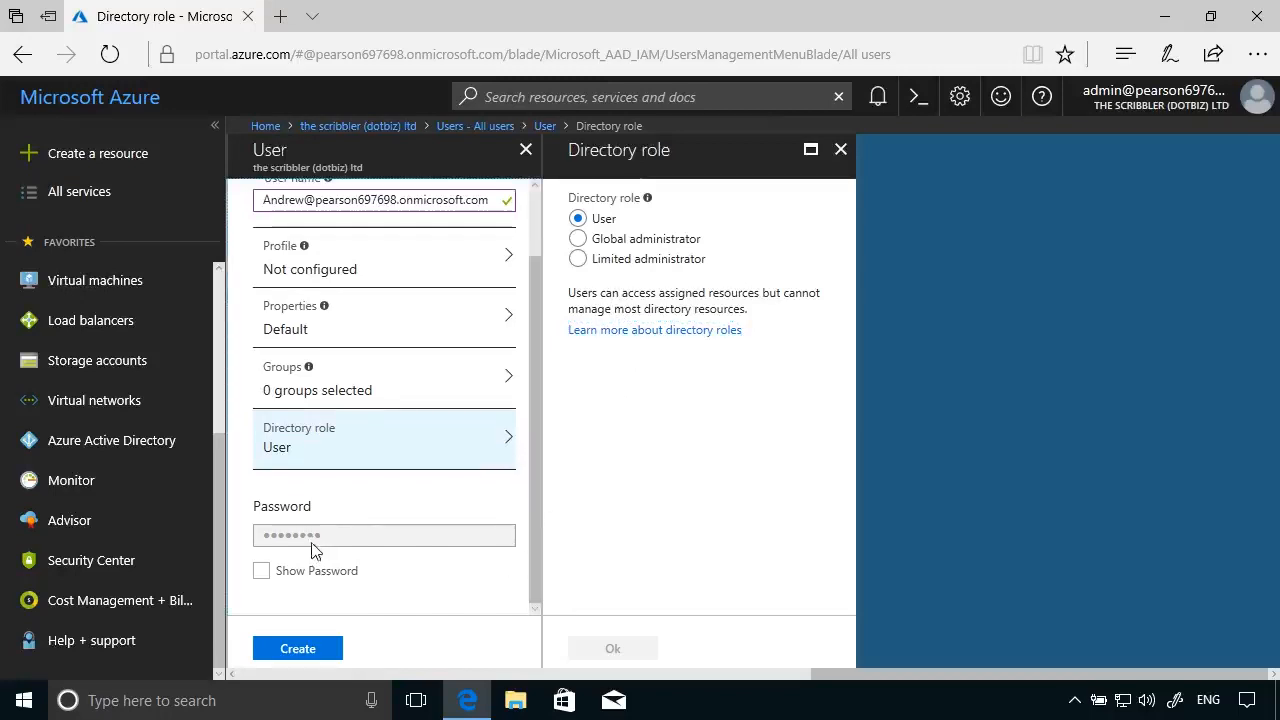
pyautogui.click(262, 572)
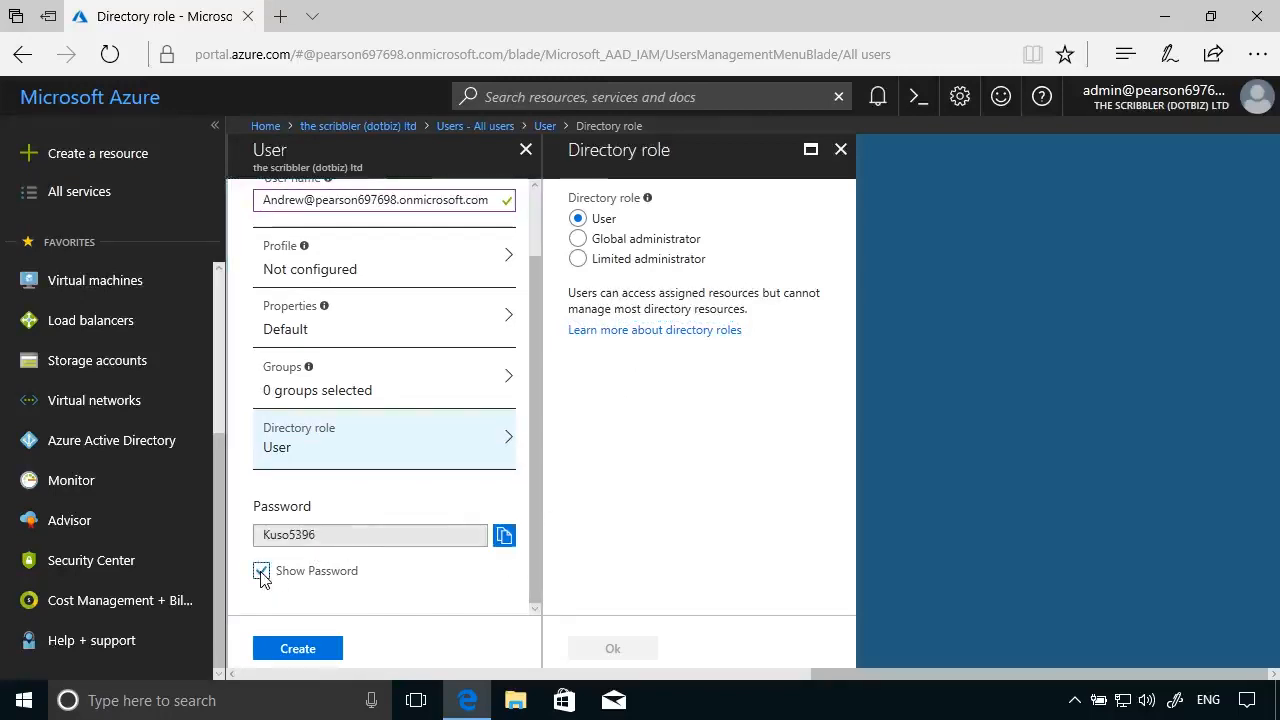
pyautogui.click(298, 649)
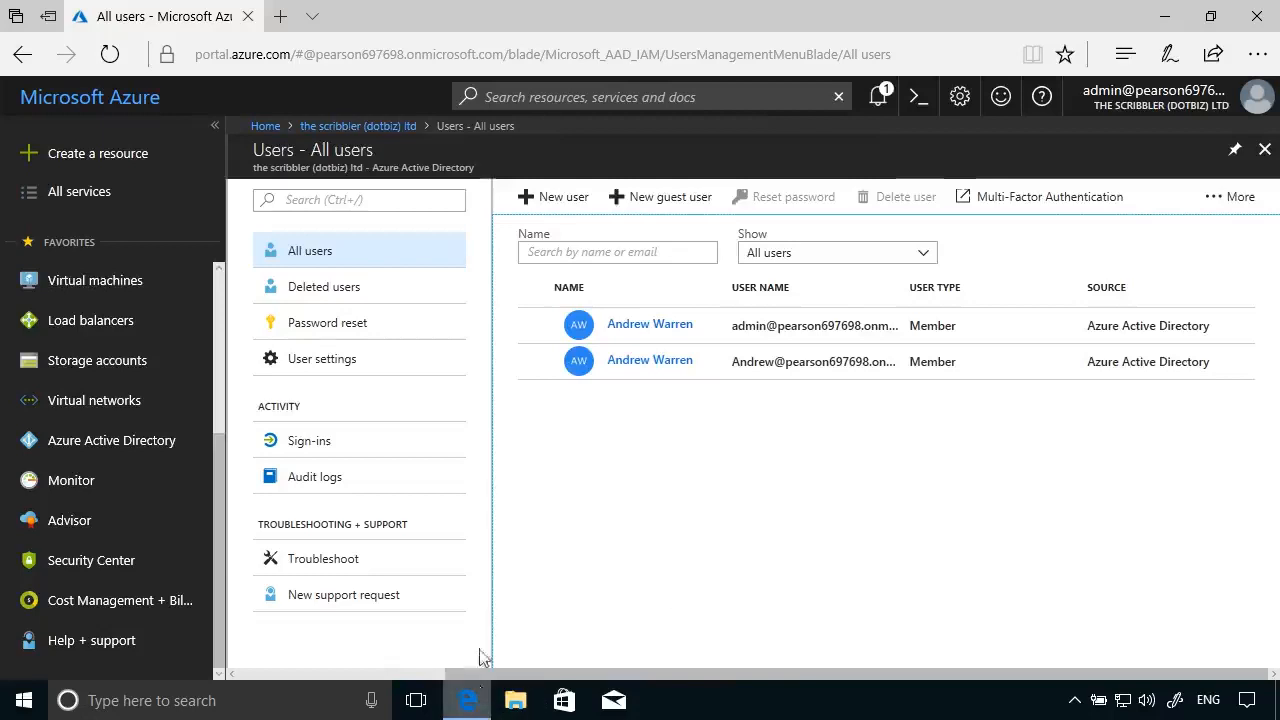
# - Open a maximized Microsoft Edge InPrivate window from the taskbar
pyautogui.rightClick(479, 692)
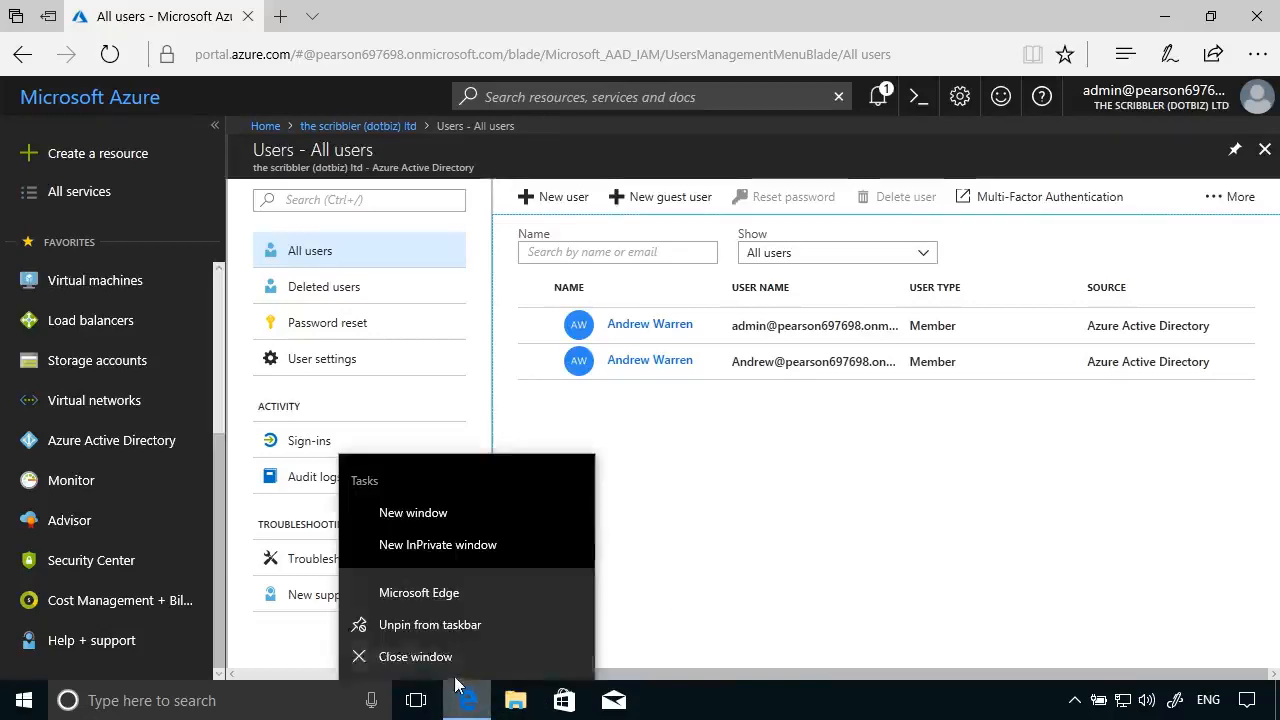
pyautogui.click(423, 548)
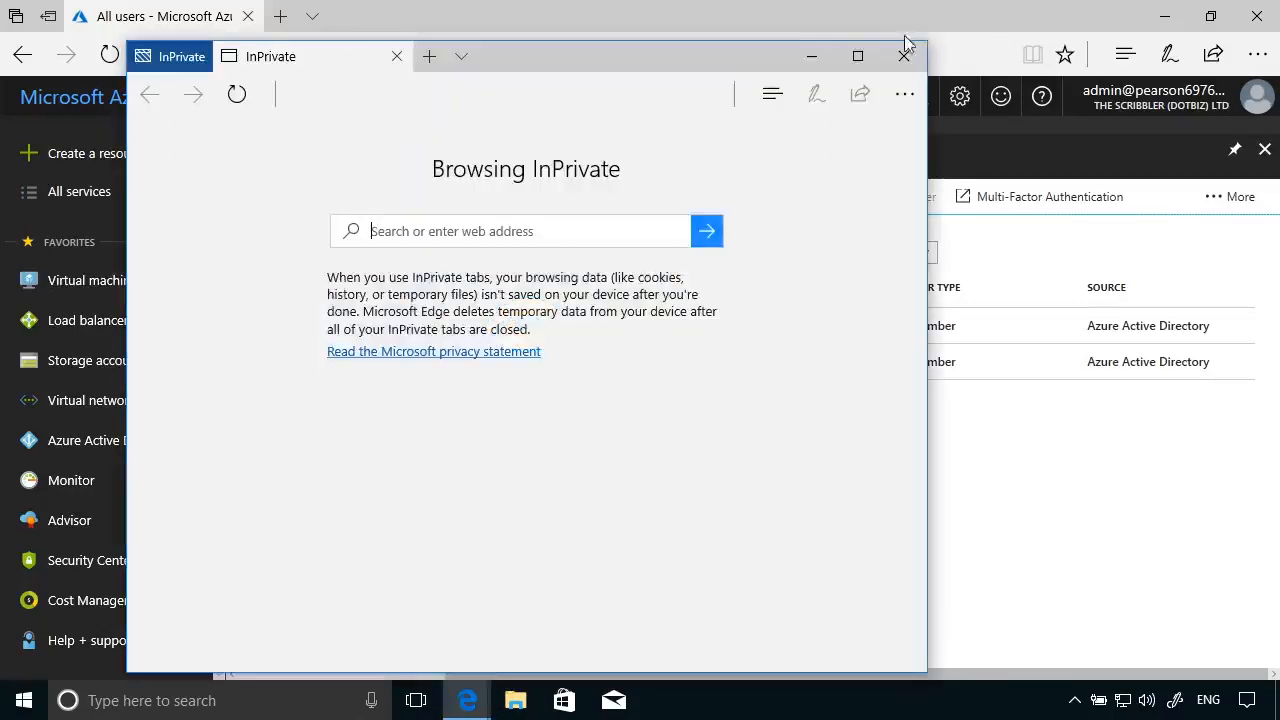
pyautogui.click(857, 56)
# - Go to portal.azure.com and paste the new user's sign-in name
pyautogui.click(279, 55)
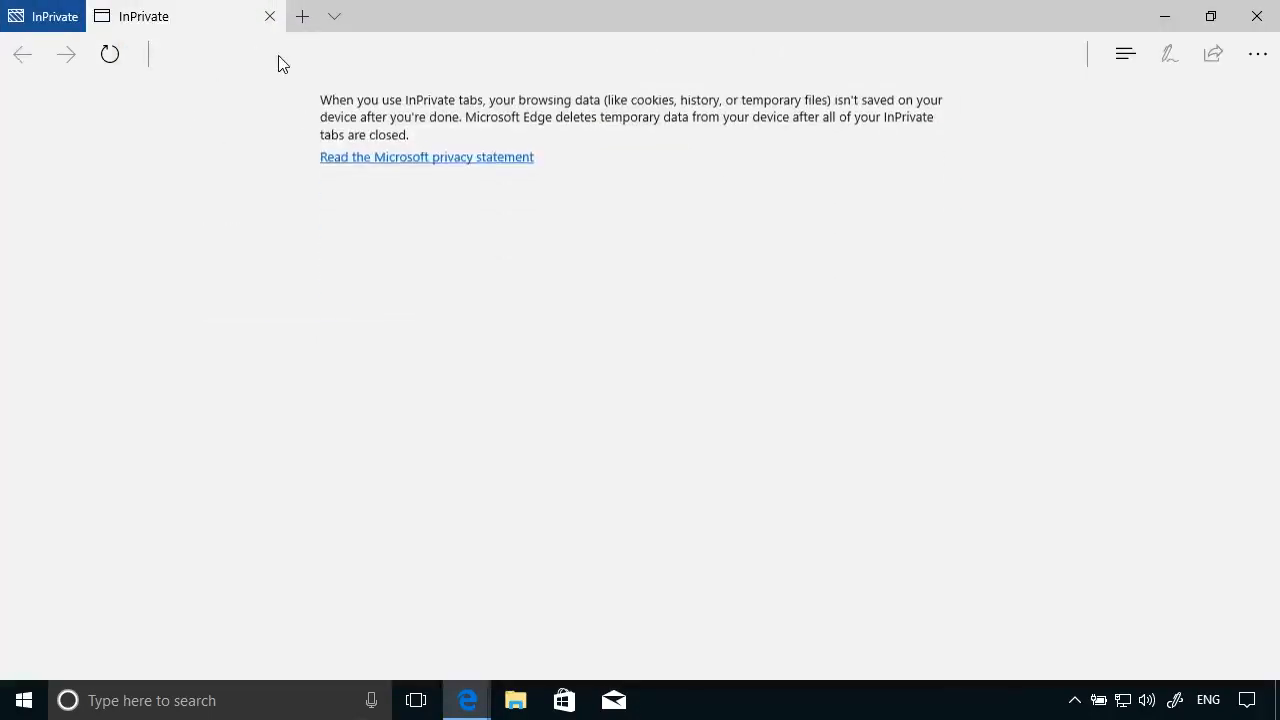
pyautogui.write('porta')
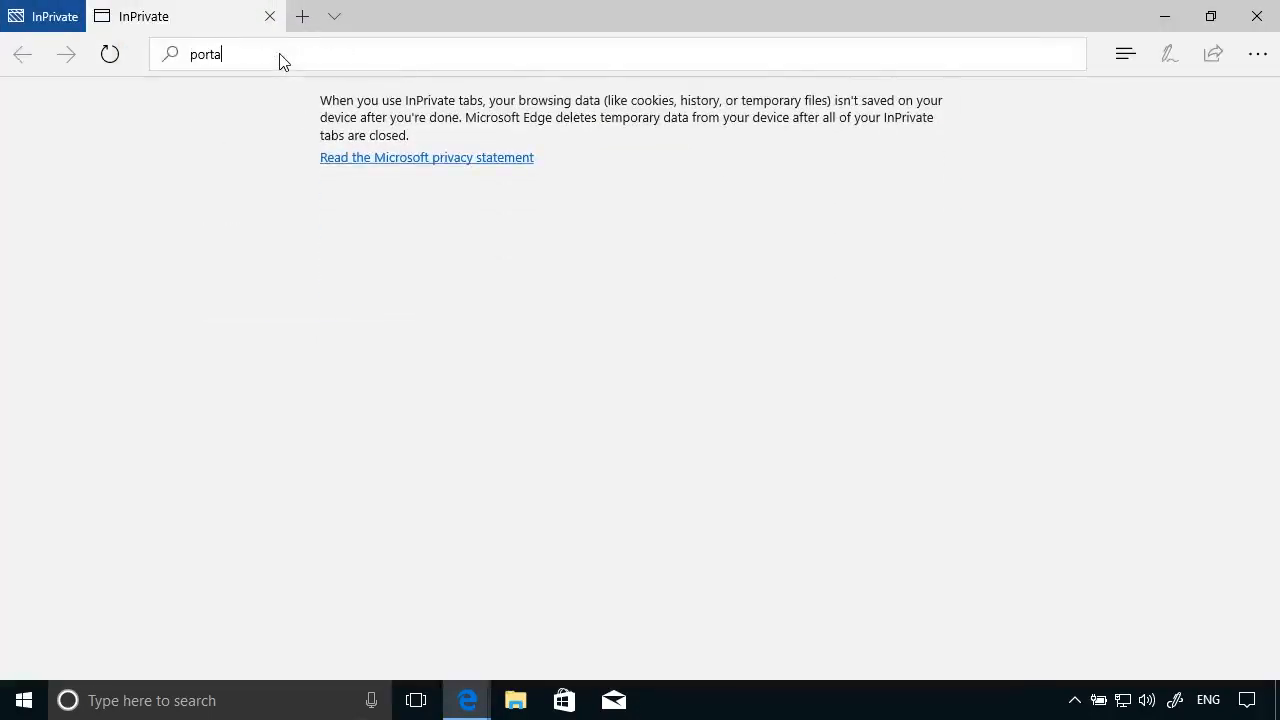
pyautogui.press('Return')
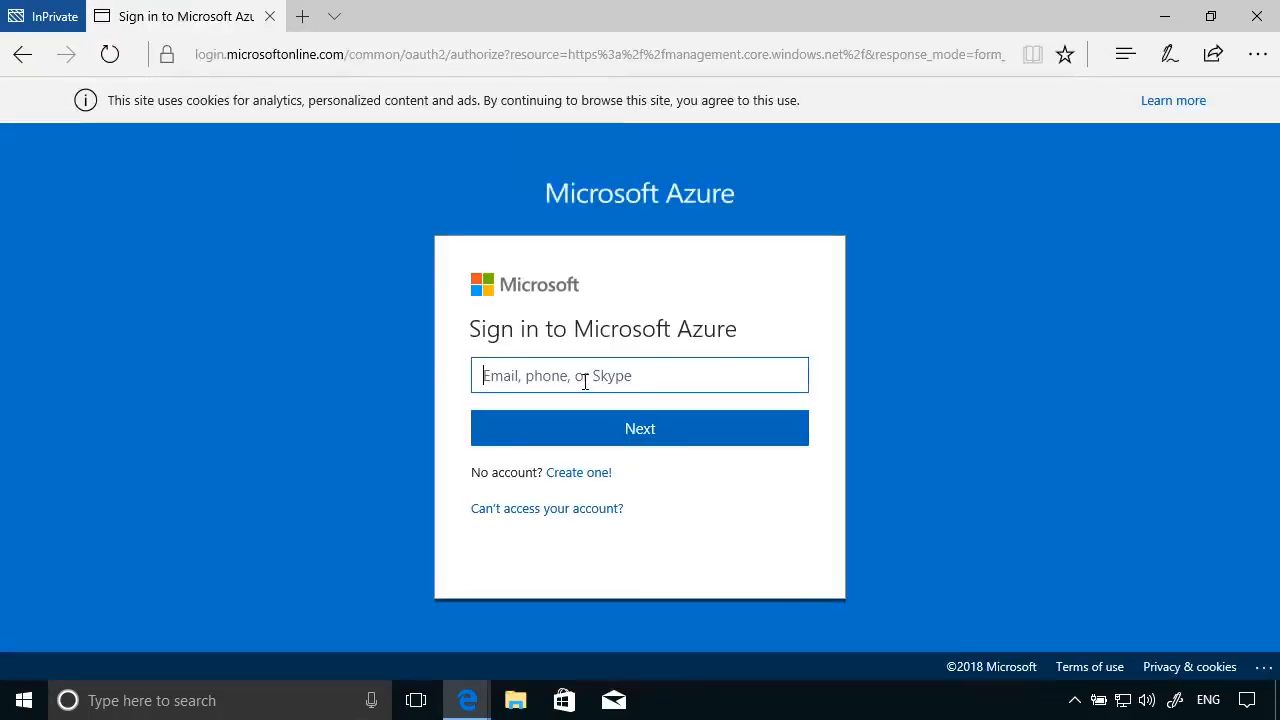
pyautogui.hotkey('ctrl', 'v')
pyautogui.hotkey('shift', 'Home')
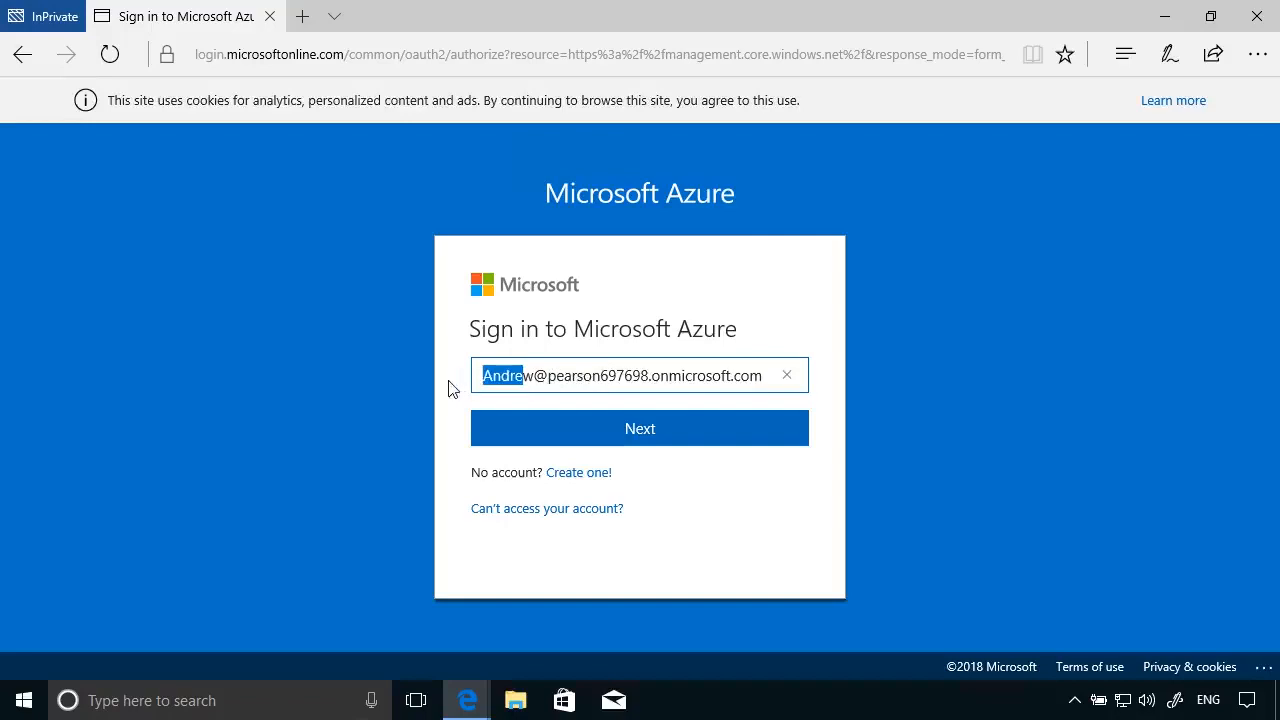
# - Sign in as the new user with the temporary password
pyautogui.click(650, 437)
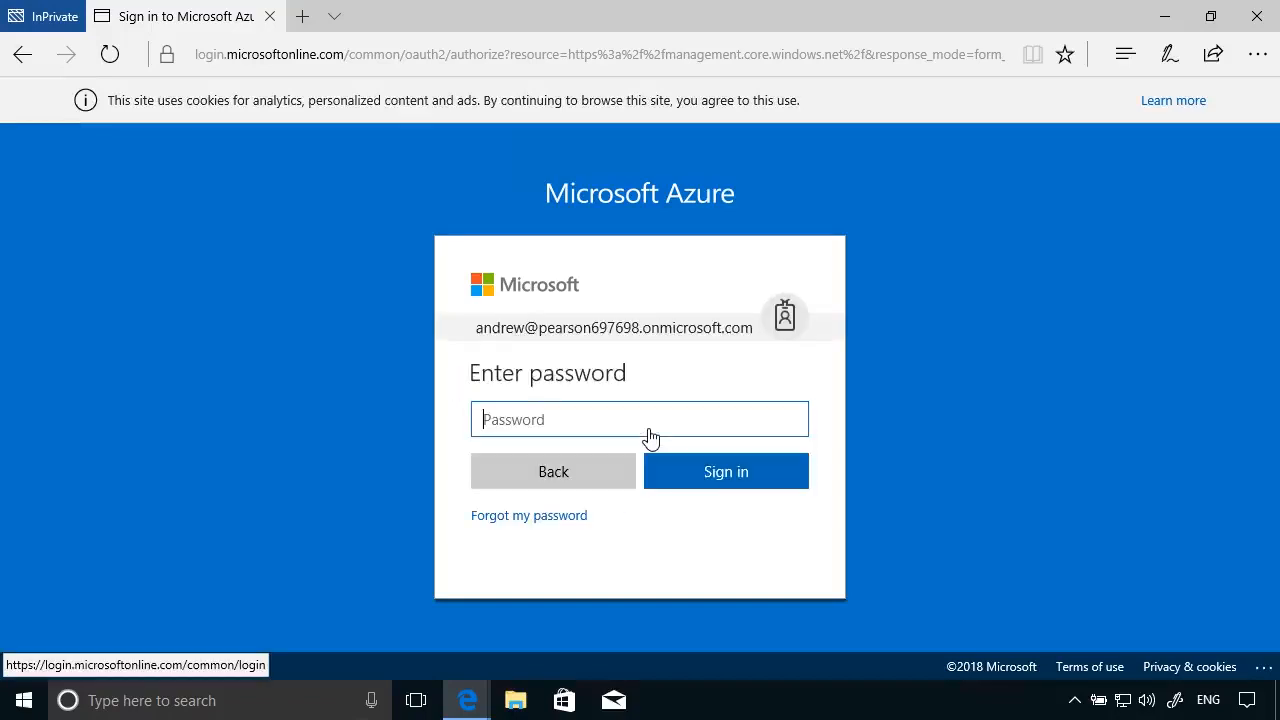
pyautogui.write('P')
pyautogui.click(677, 477)
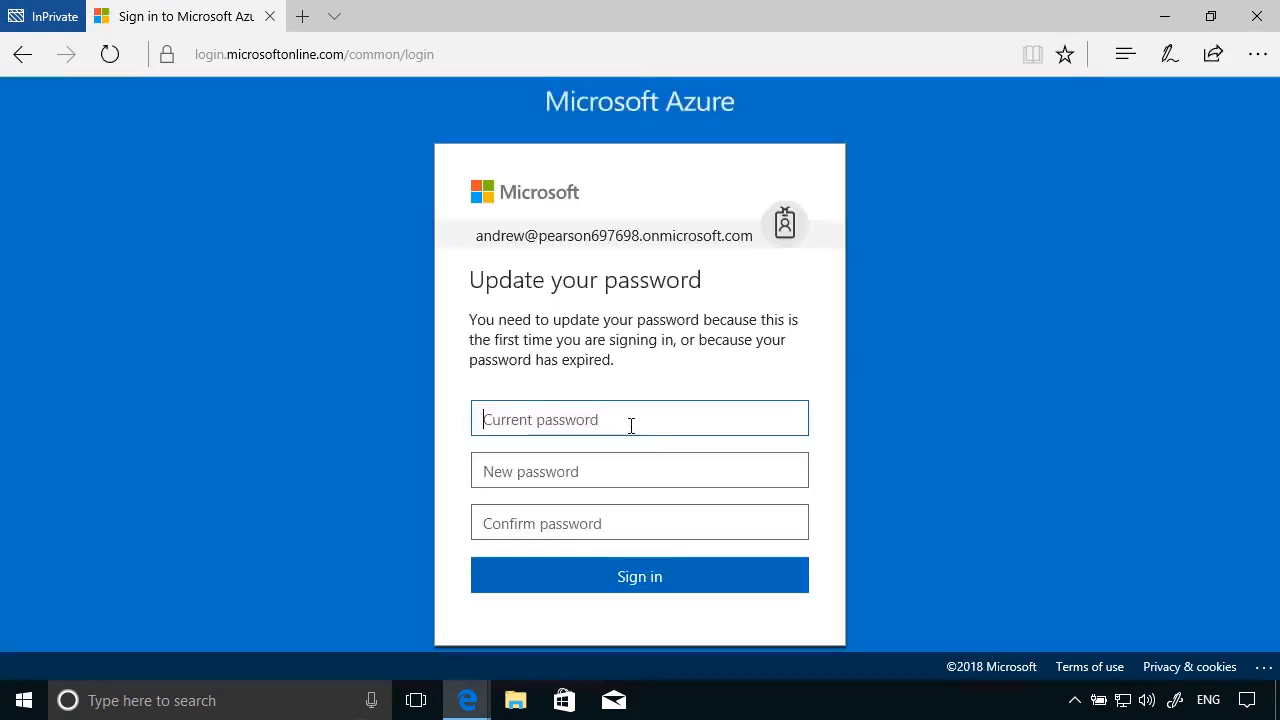
# - Enter the current password, set and confirm a new password, and sign in
pyautogui.write('Pa•••••')
pyautogui.click(615, 471)
pyautogui.write('••••••••••')
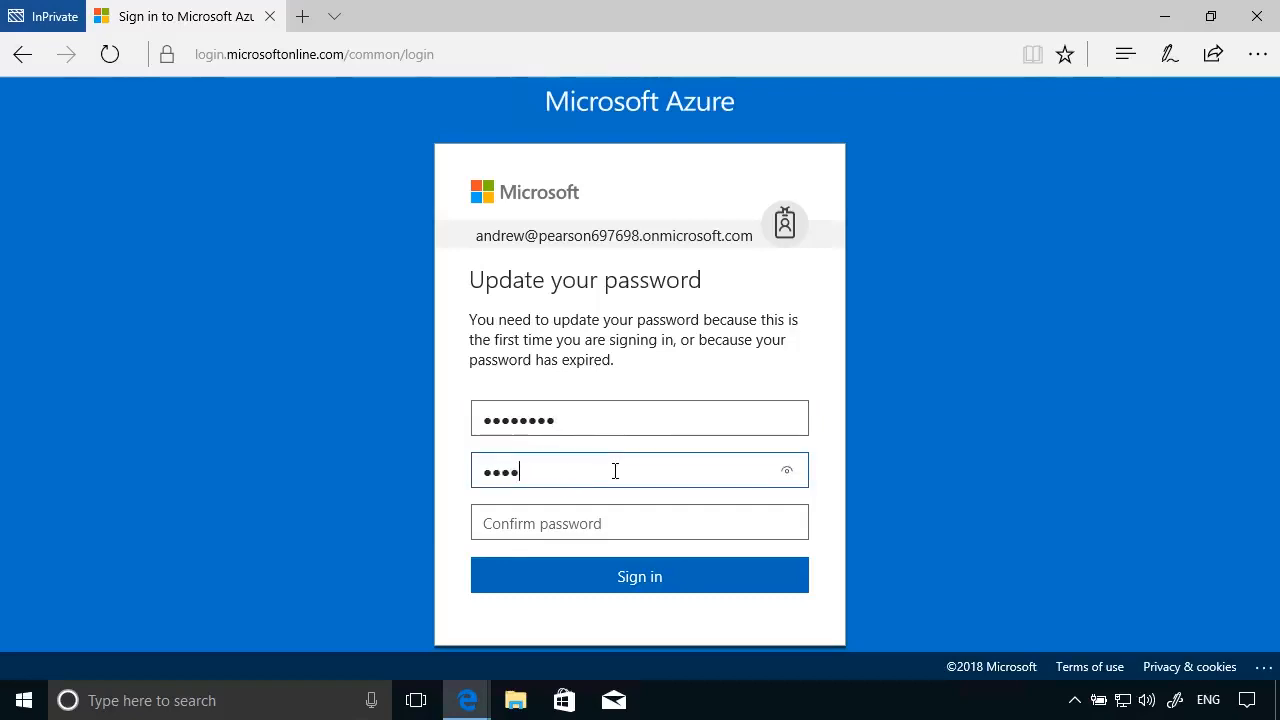
pyautogui.press('Tab')
pyautogui.write('•')
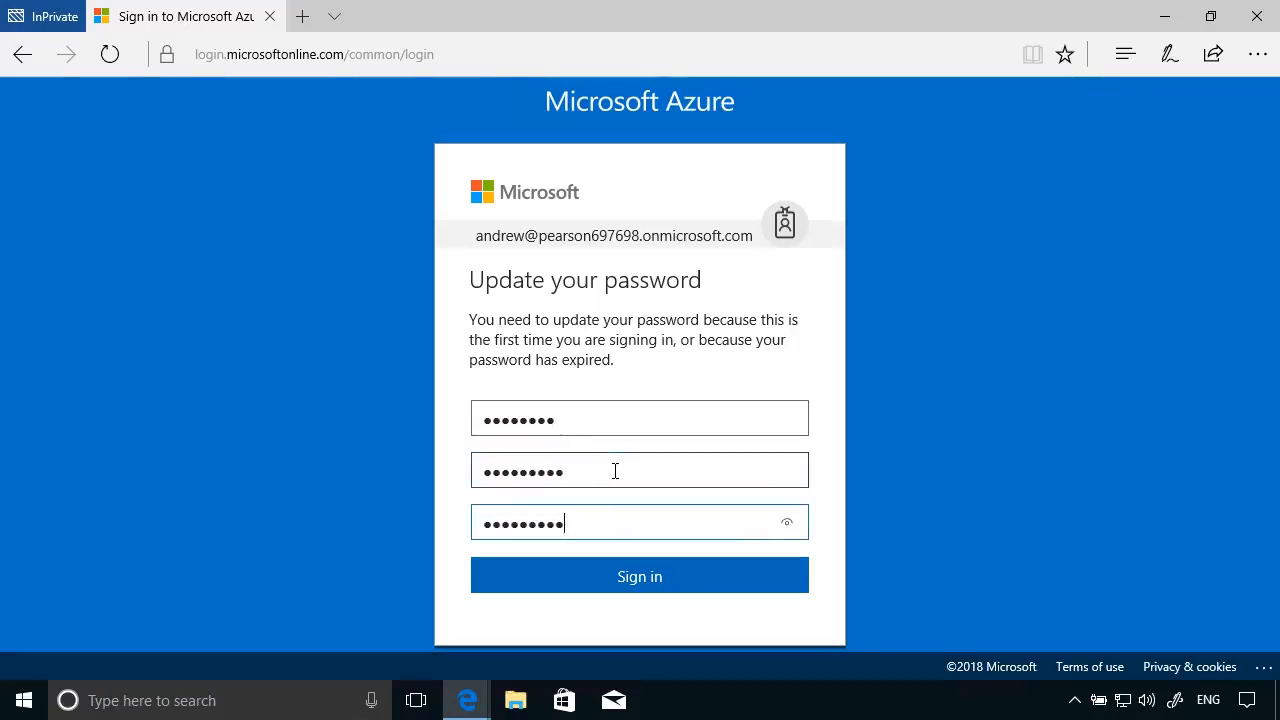
pyautogui.click(628, 572)
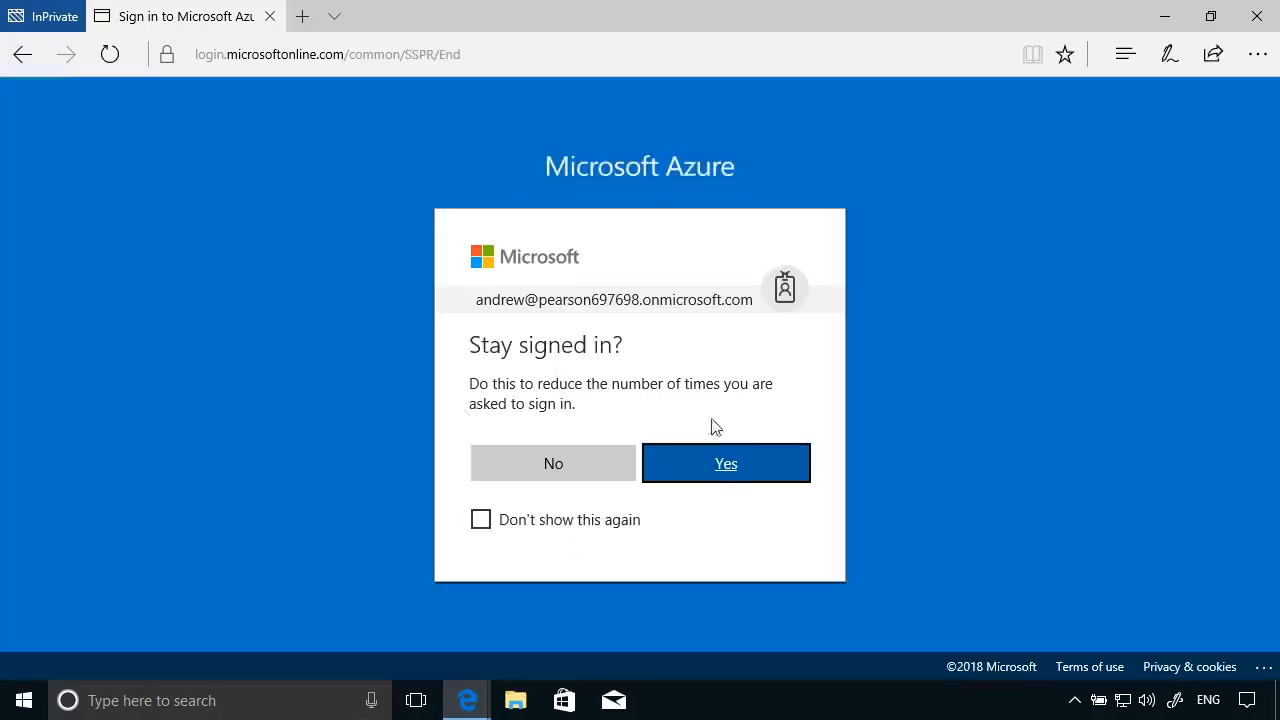
# - Stay signed in, skip the welcome tour, then sign out and close the InPrivate window
pyautogui.click(698, 470)
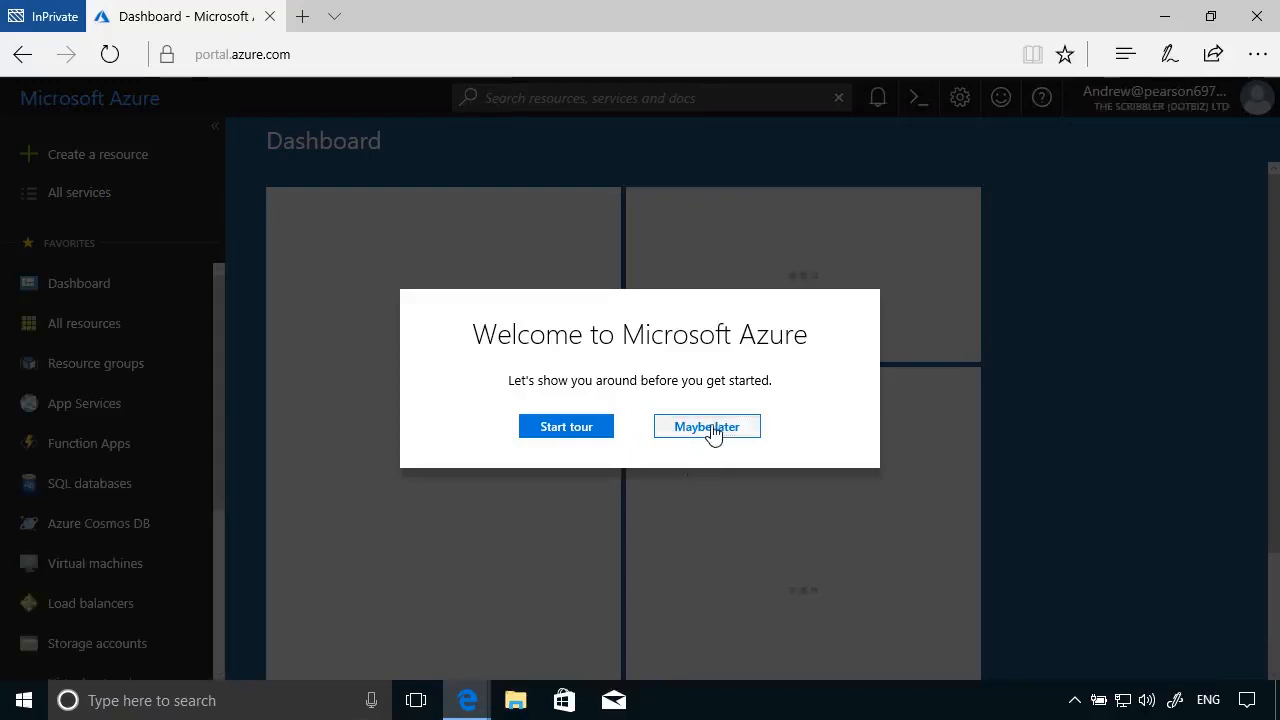
pyautogui.click(712, 428)
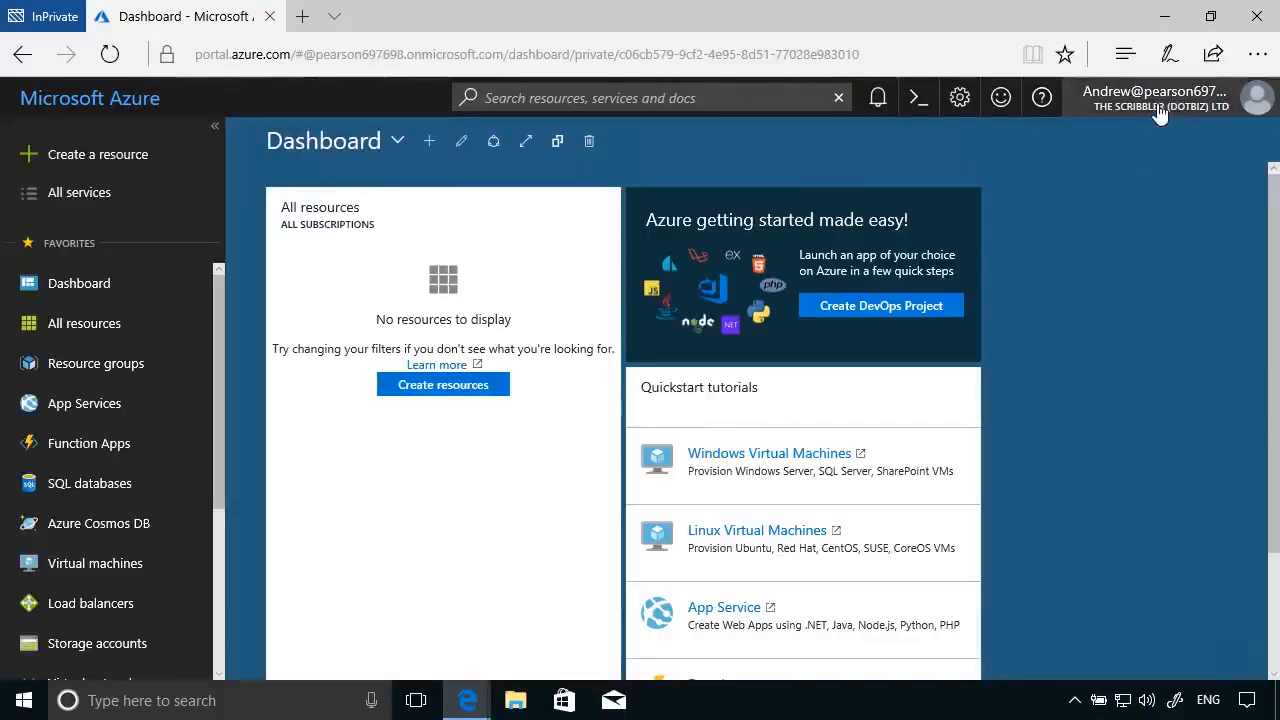
pyautogui.click(1158, 98)
pyautogui.click(1117, 137)
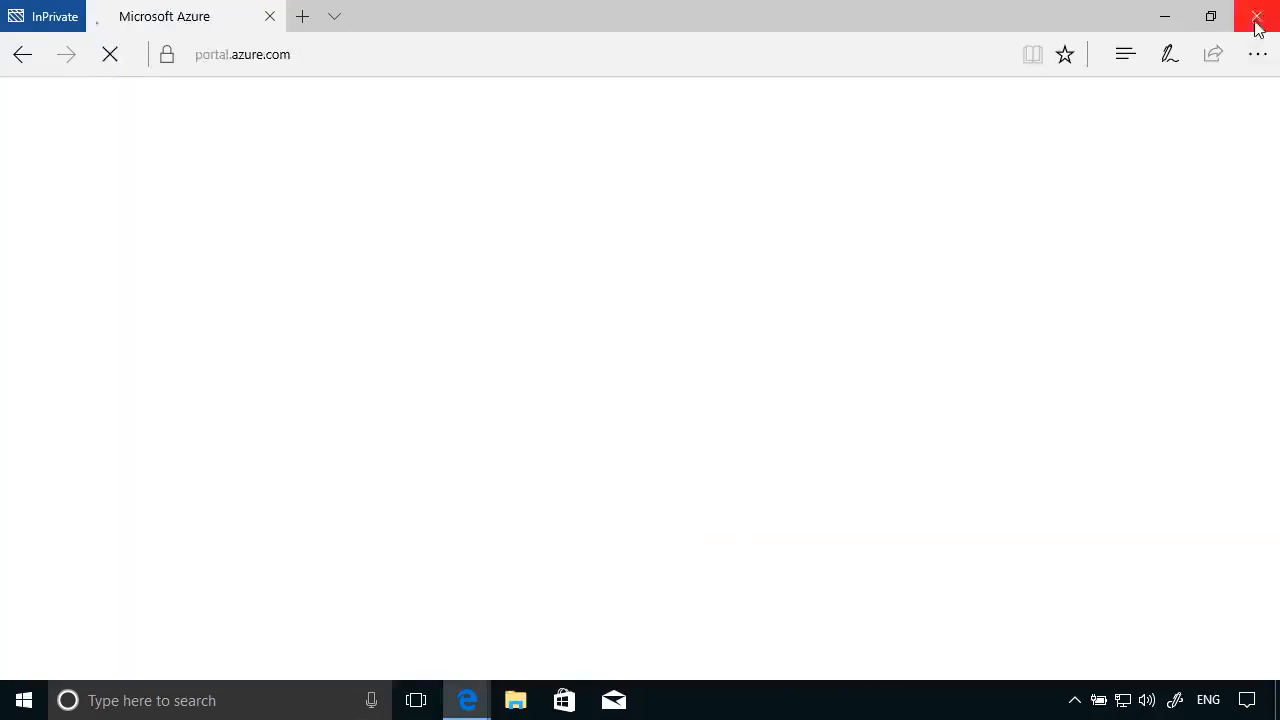
pyautogui.click(1255, 15)
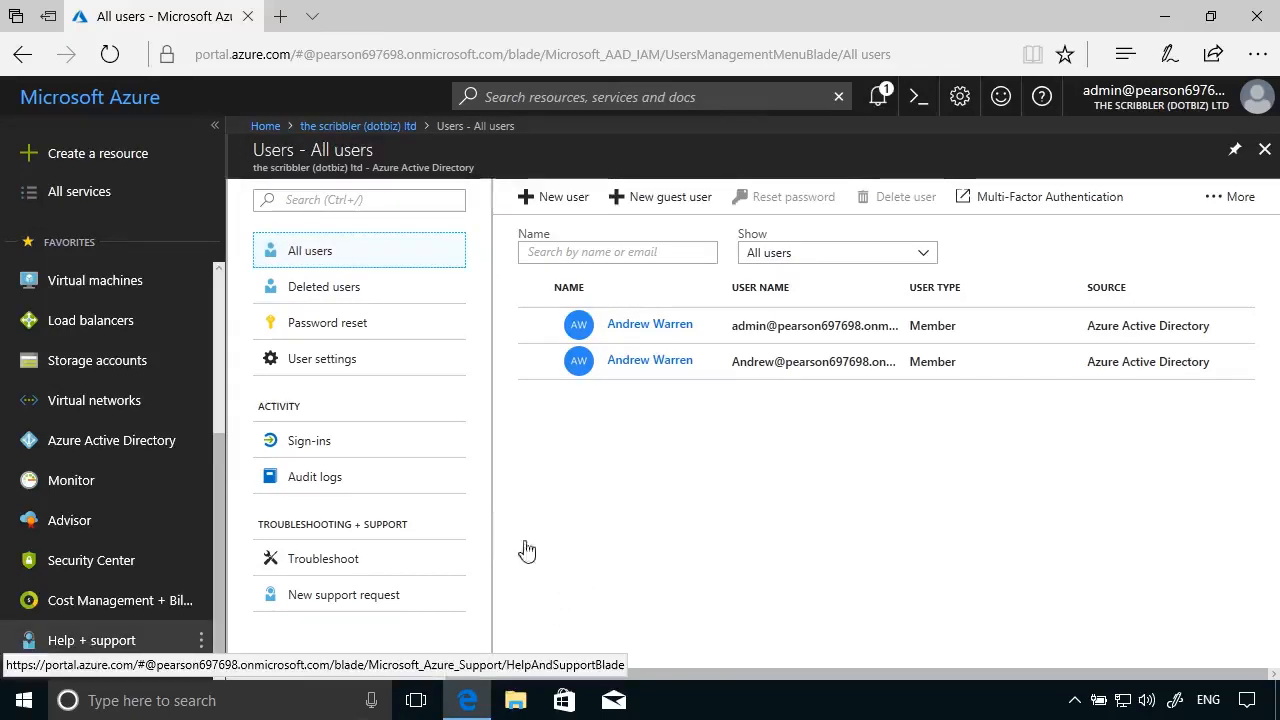
# - Open the Device settings page of Azure Active Directory
pyautogui.click(114, 451)
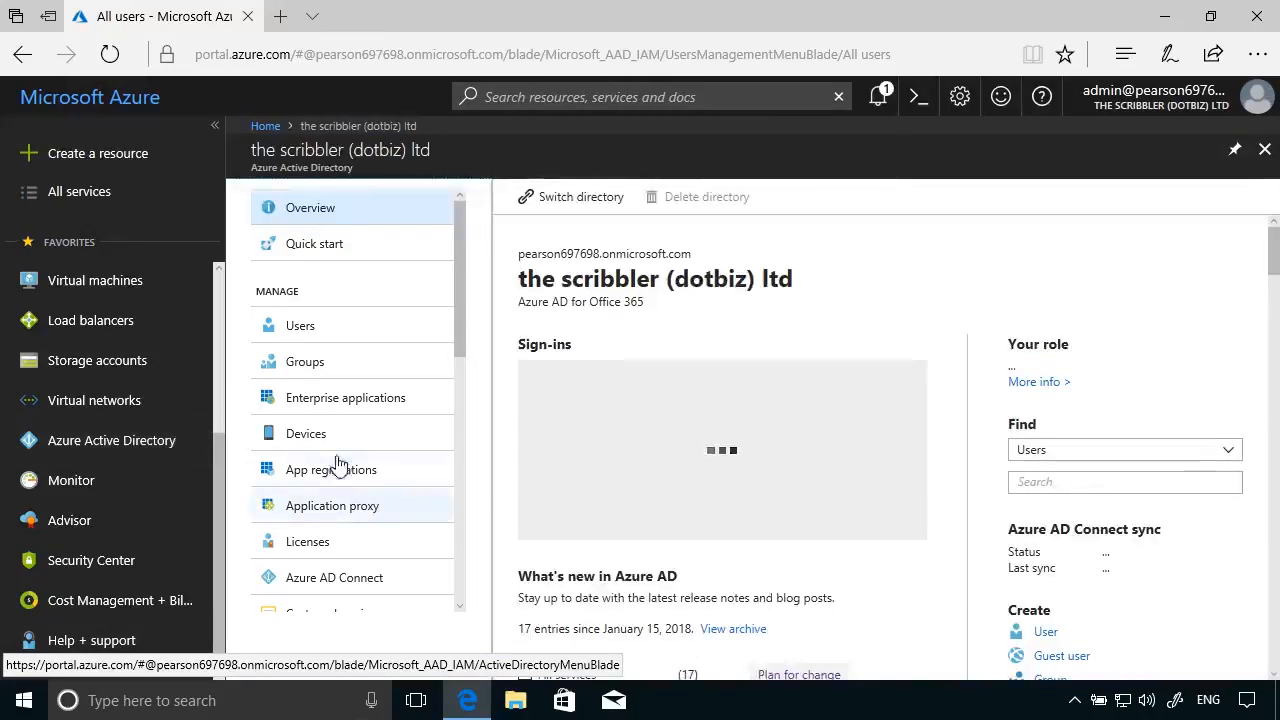
pyautogui.click(326, 440)
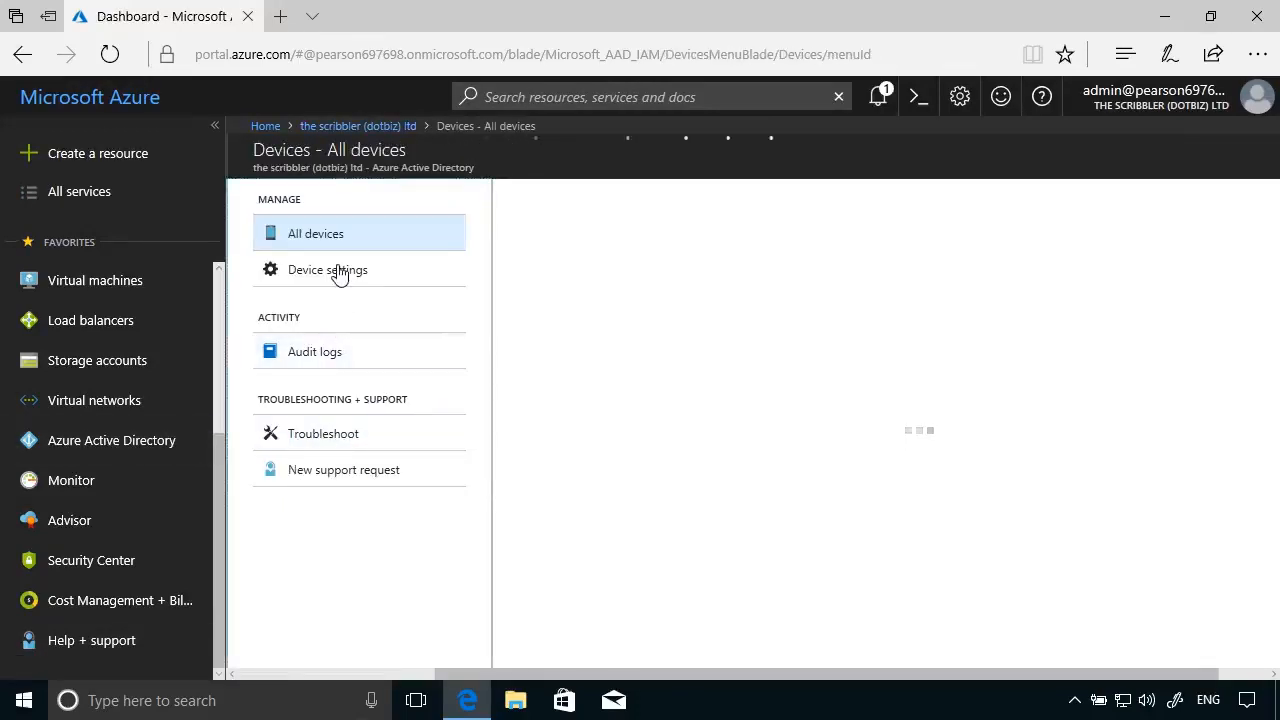
pyautogui.click(337, 272)
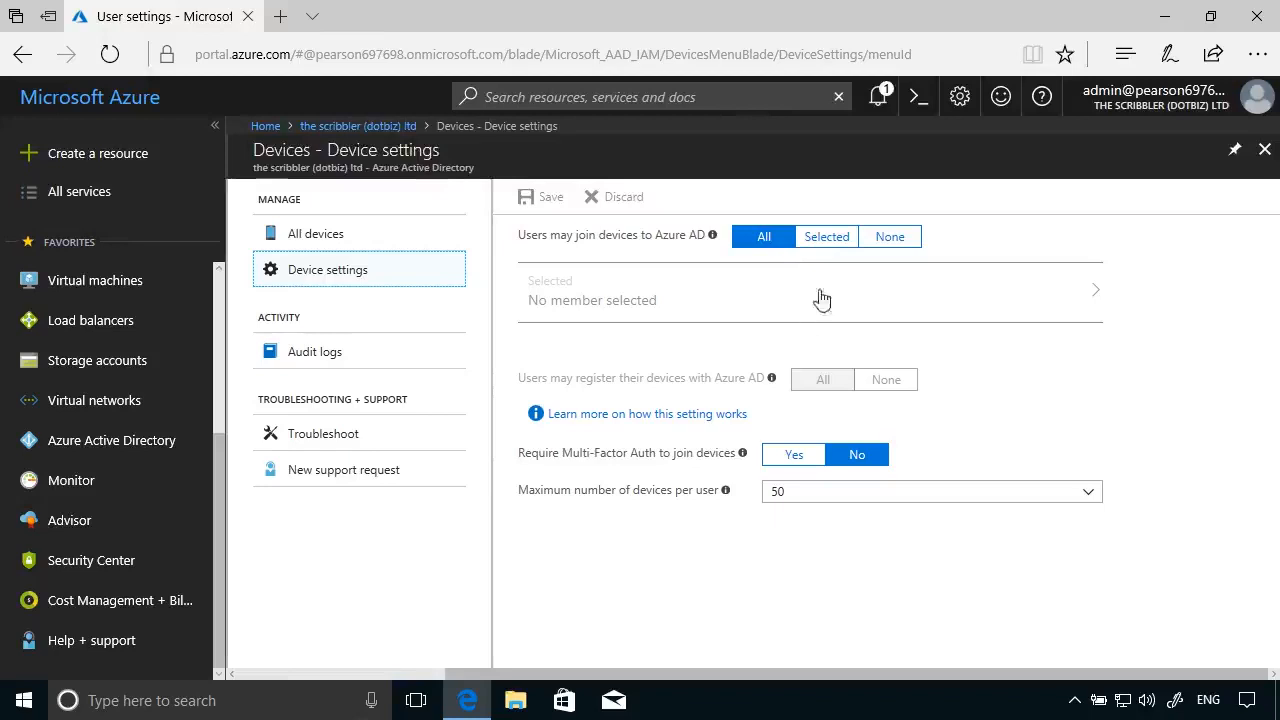
# - Set 'Users may join devices to Azure AD' to Selected with only the new user, and save
pyautogui.click(831, 240)
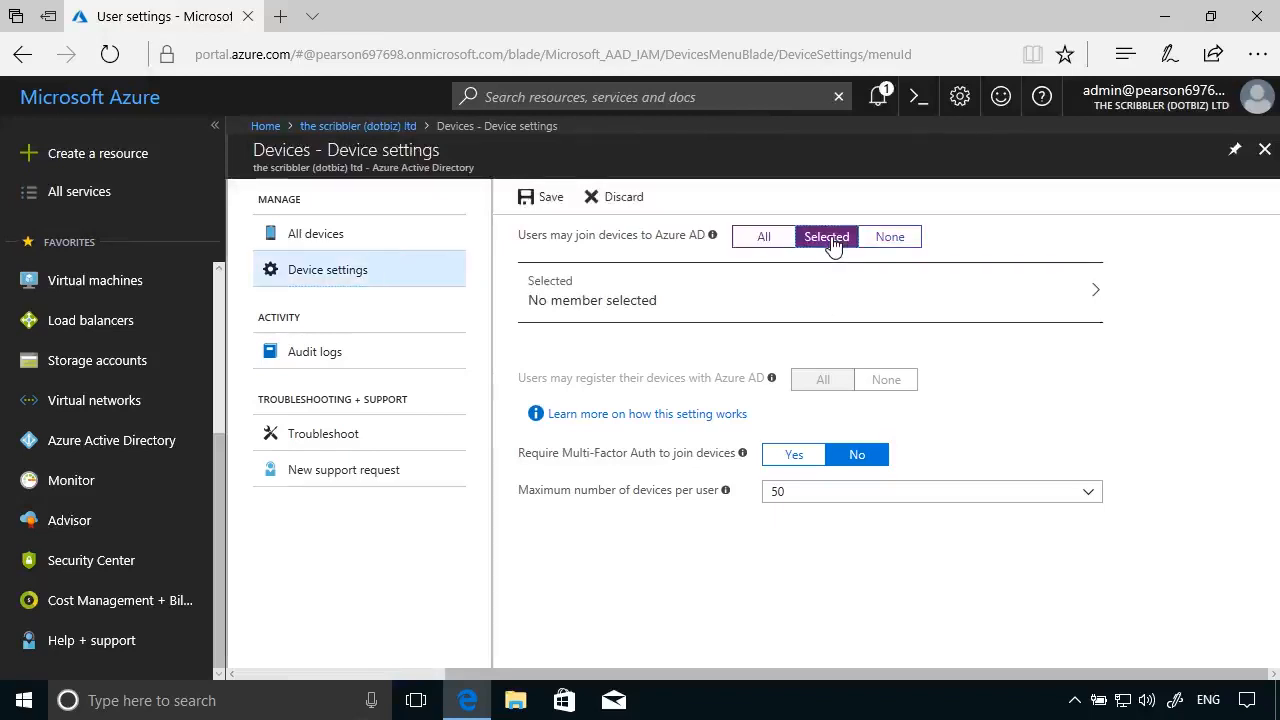
pyautogui.click(1076, 298)
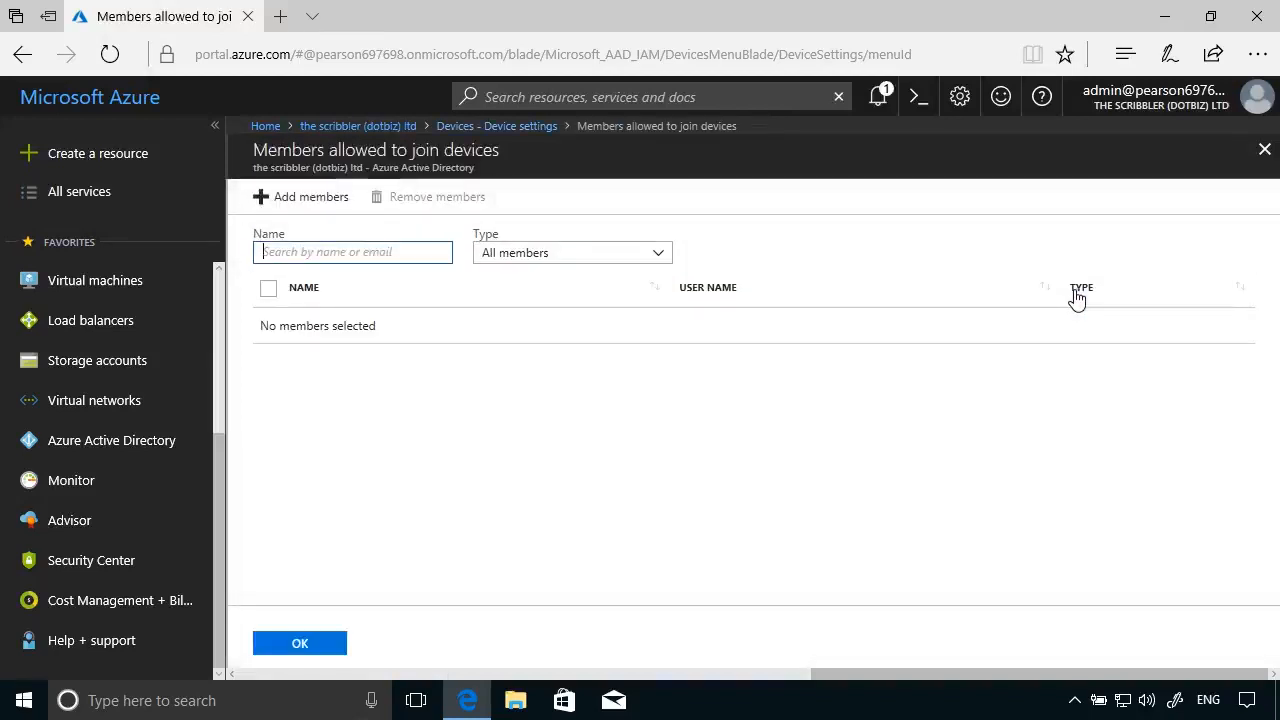
pyautogui.click(277, 206)
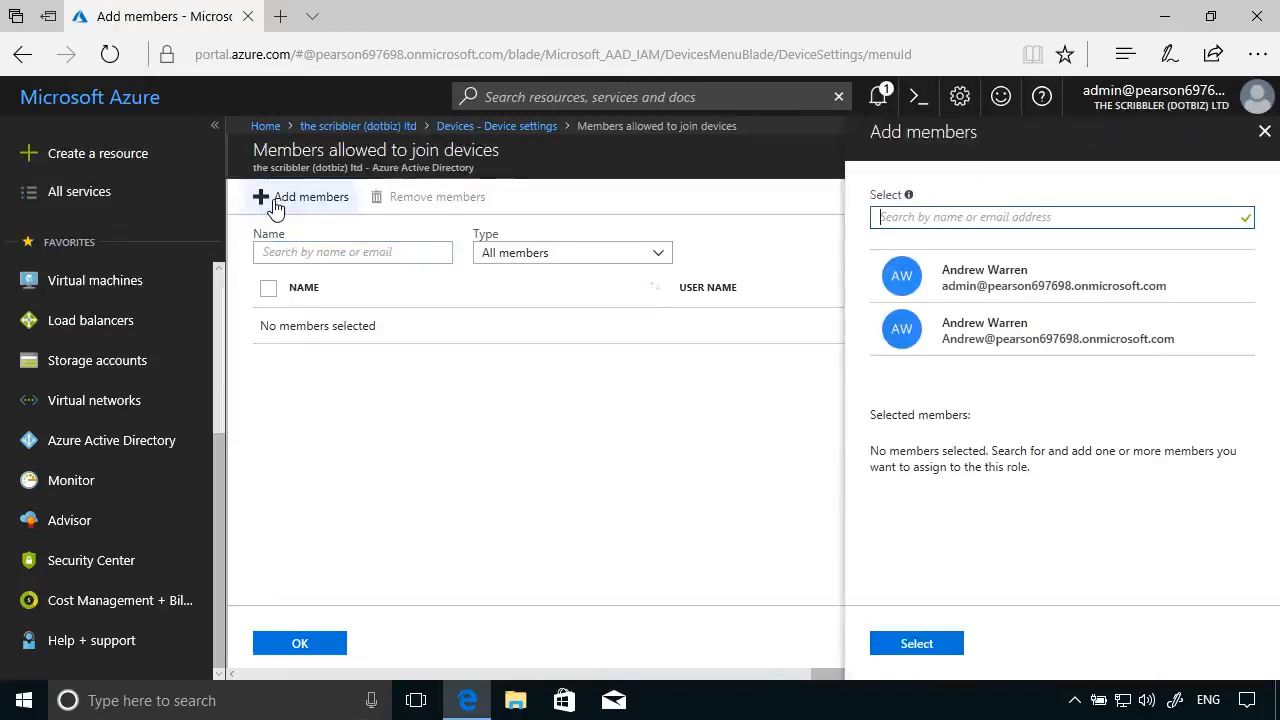
pyautogui.click(1057, 332)
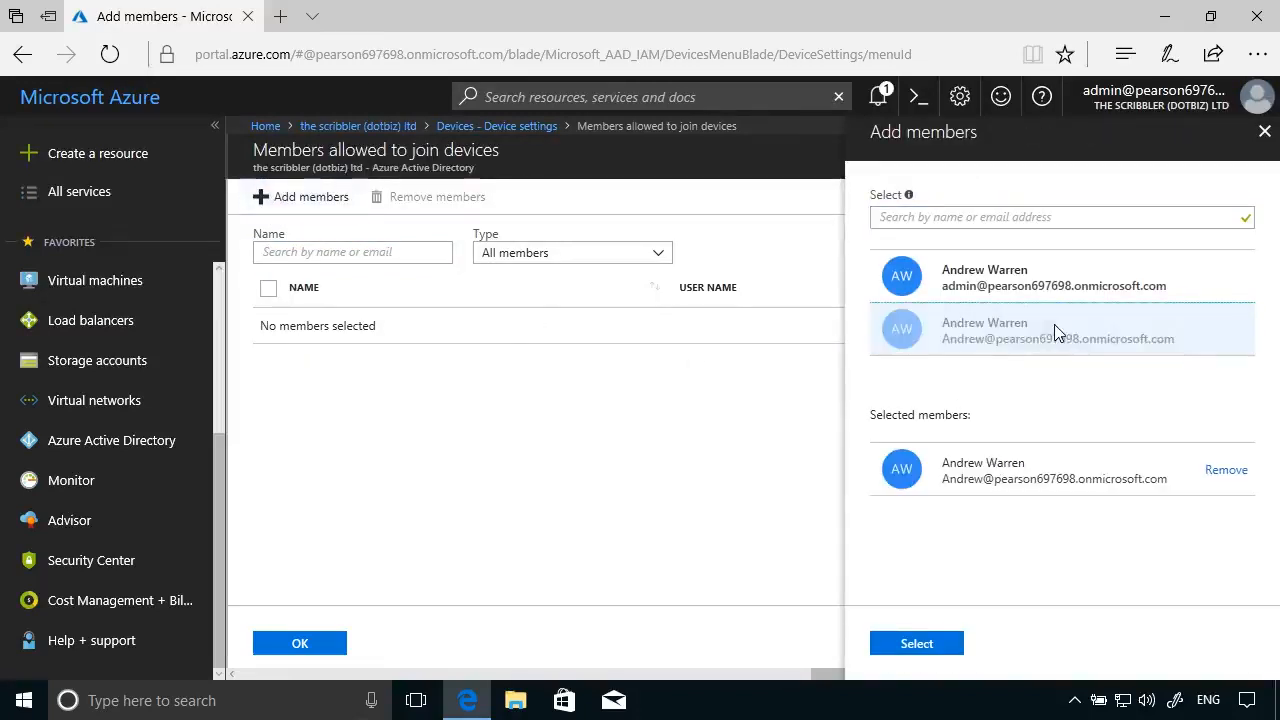
pyautogui.click(933, 646)
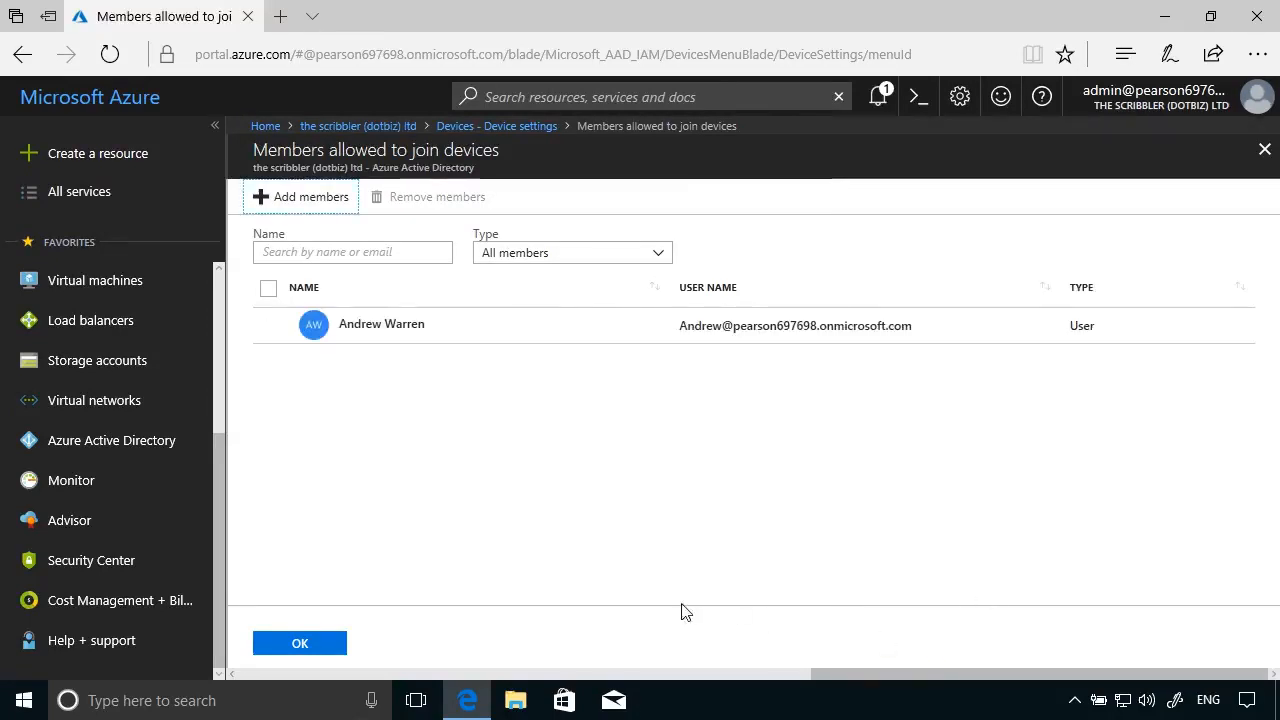
pyautogui.click(311, 650)
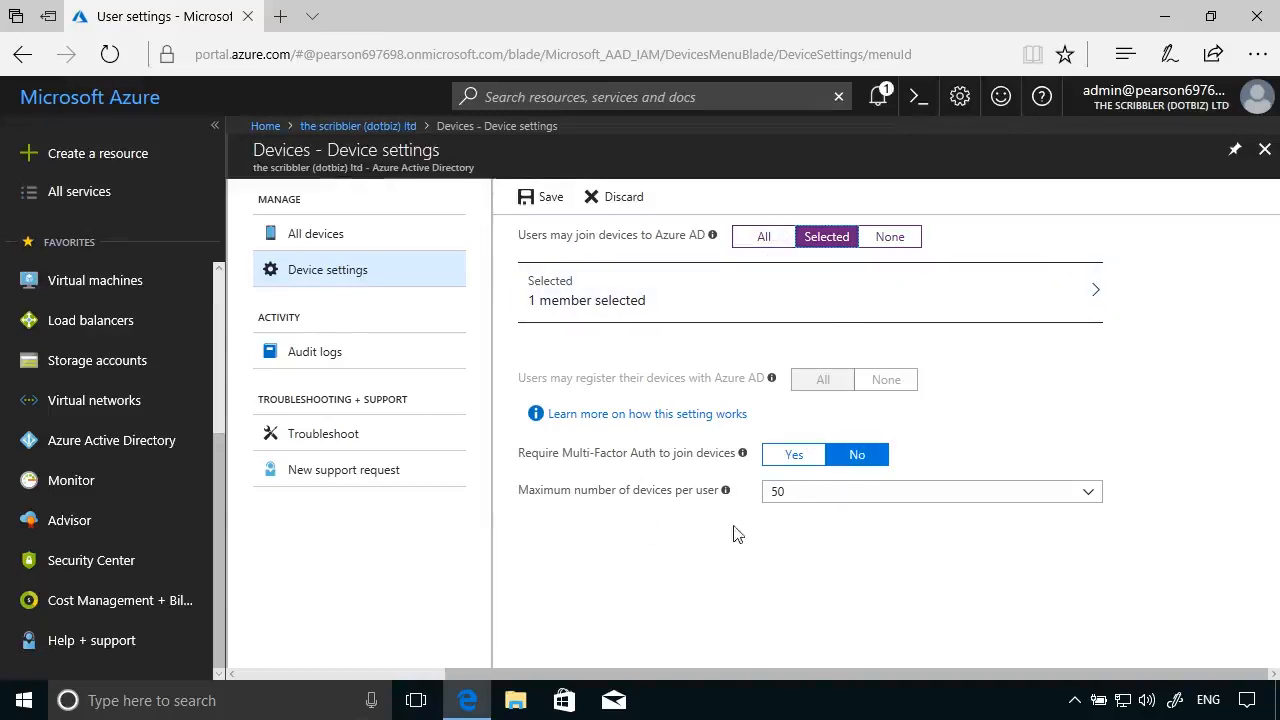
pyautogui.click(545, 200)
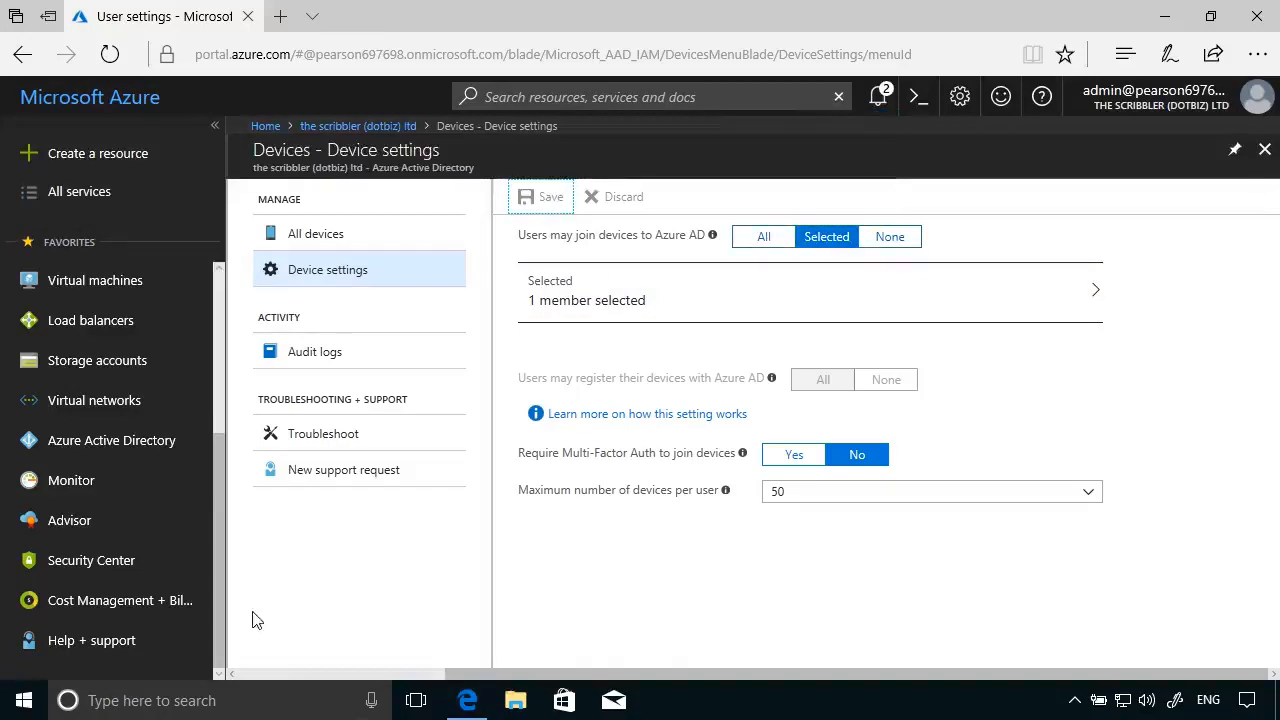
# - Go to Settings > System > About > Access work or school and choose Connect
pyautogui.click(16, 706)
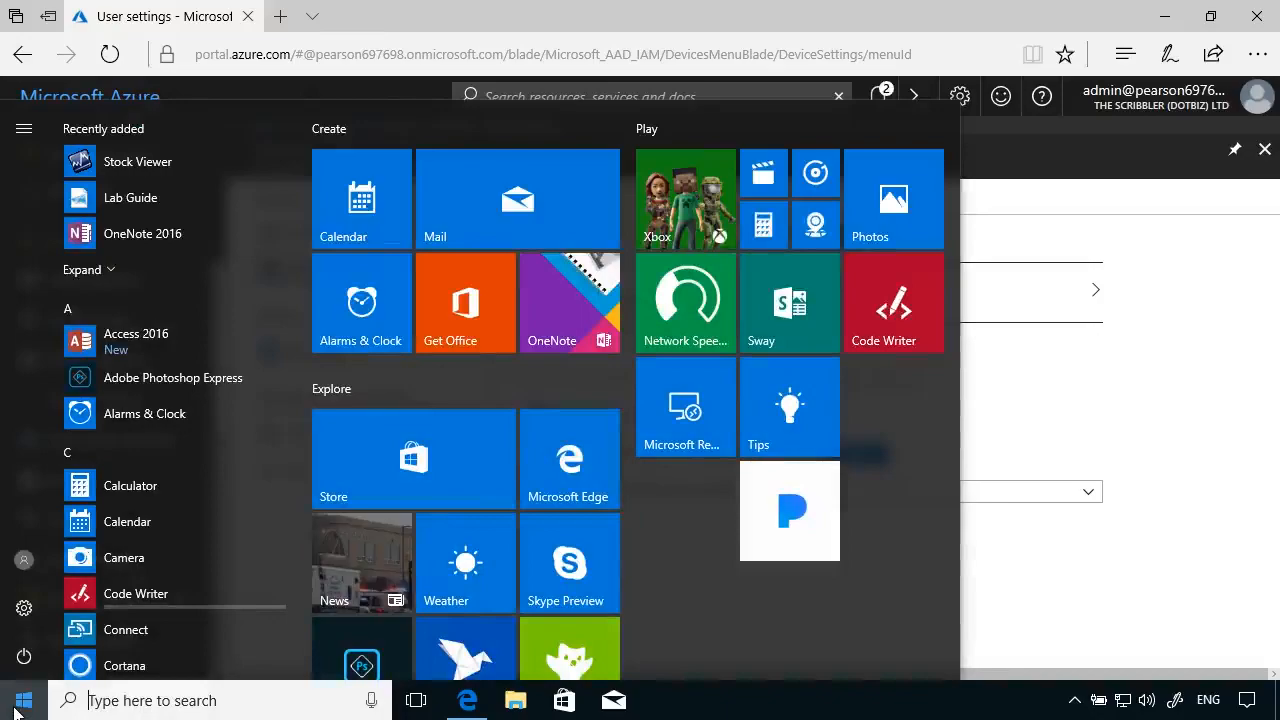
pyautogui.click(36, 605)
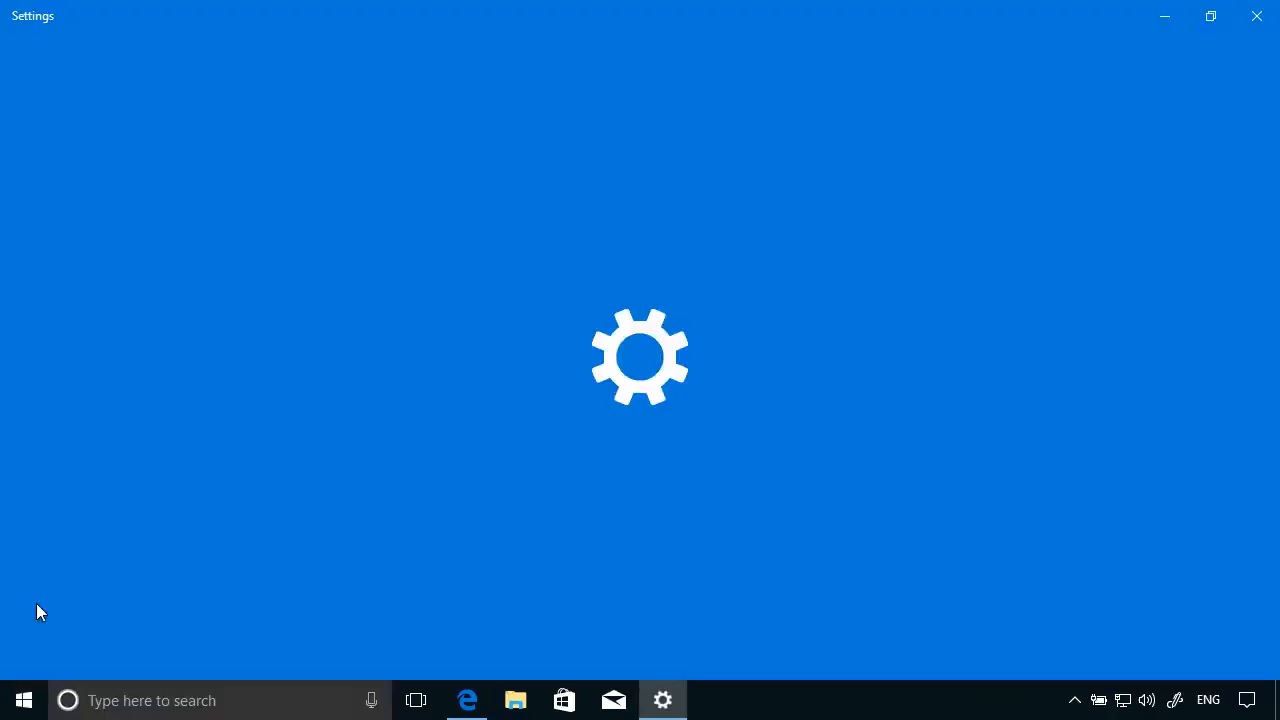
pyautogui.click(230, 272)
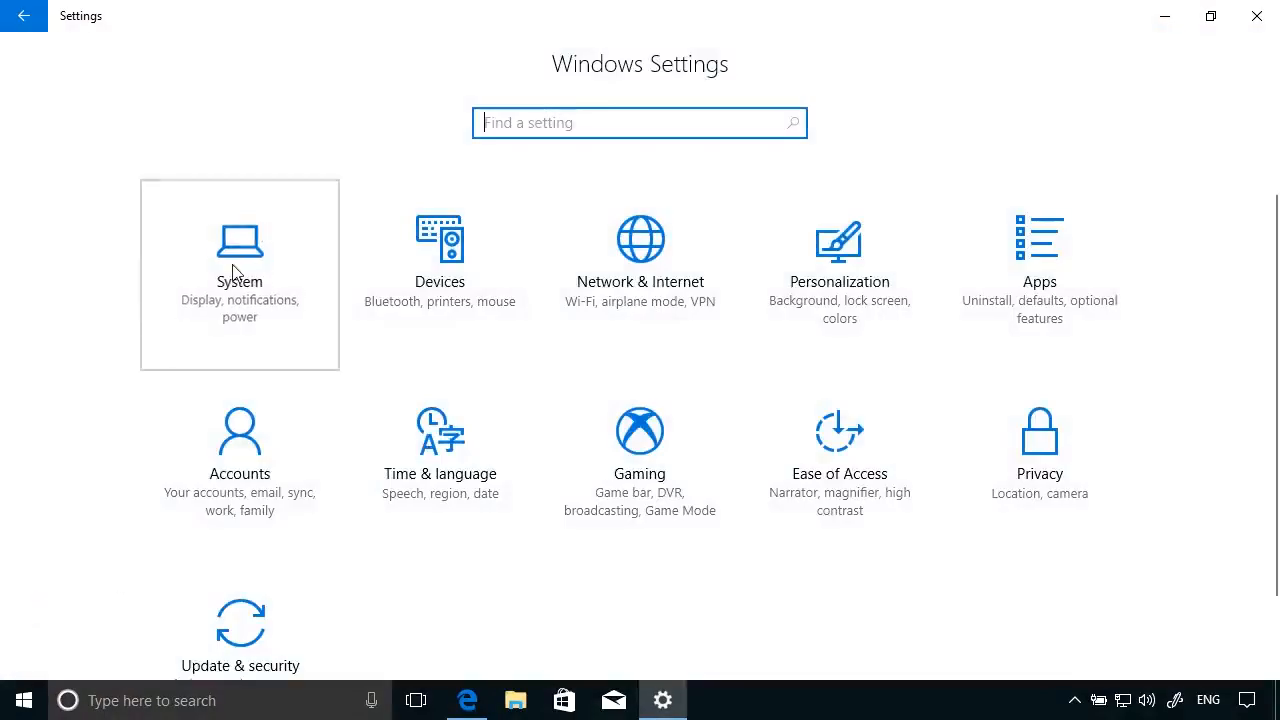
pyautogui.click(91, 653)
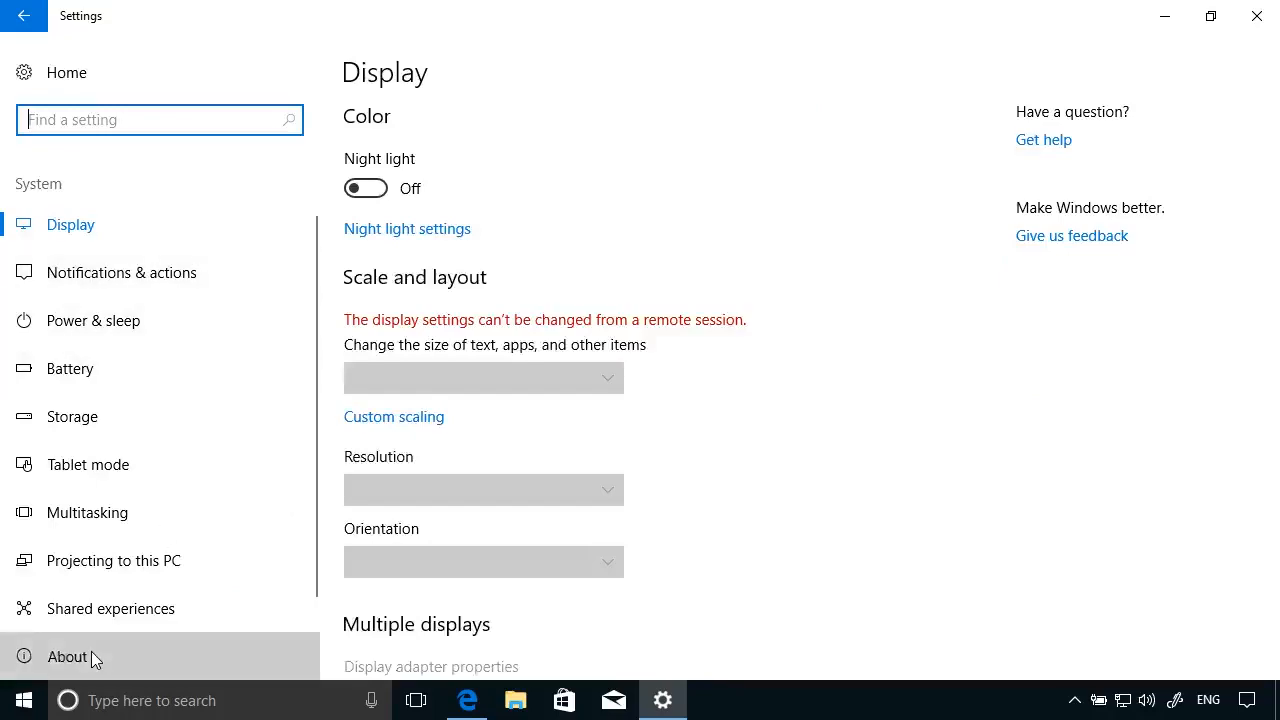
pyautogui.scroll(-3, 812, 350)
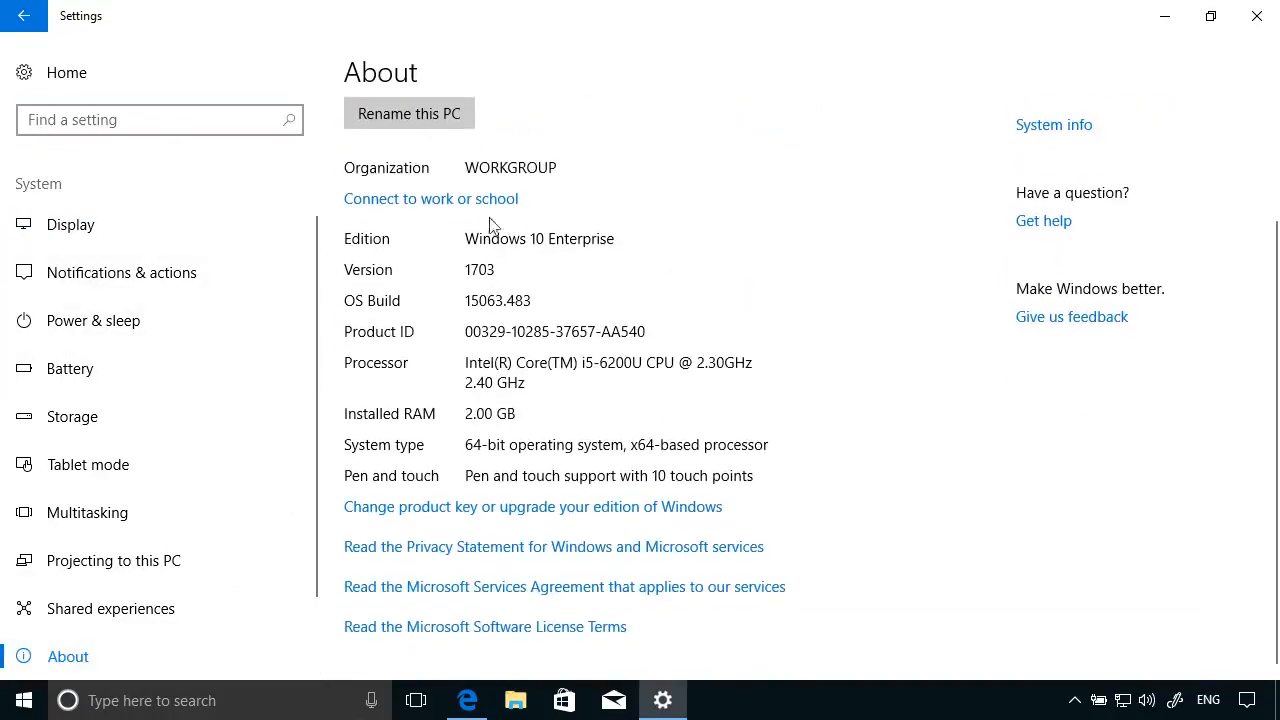
pyautogui.click(464, 200)
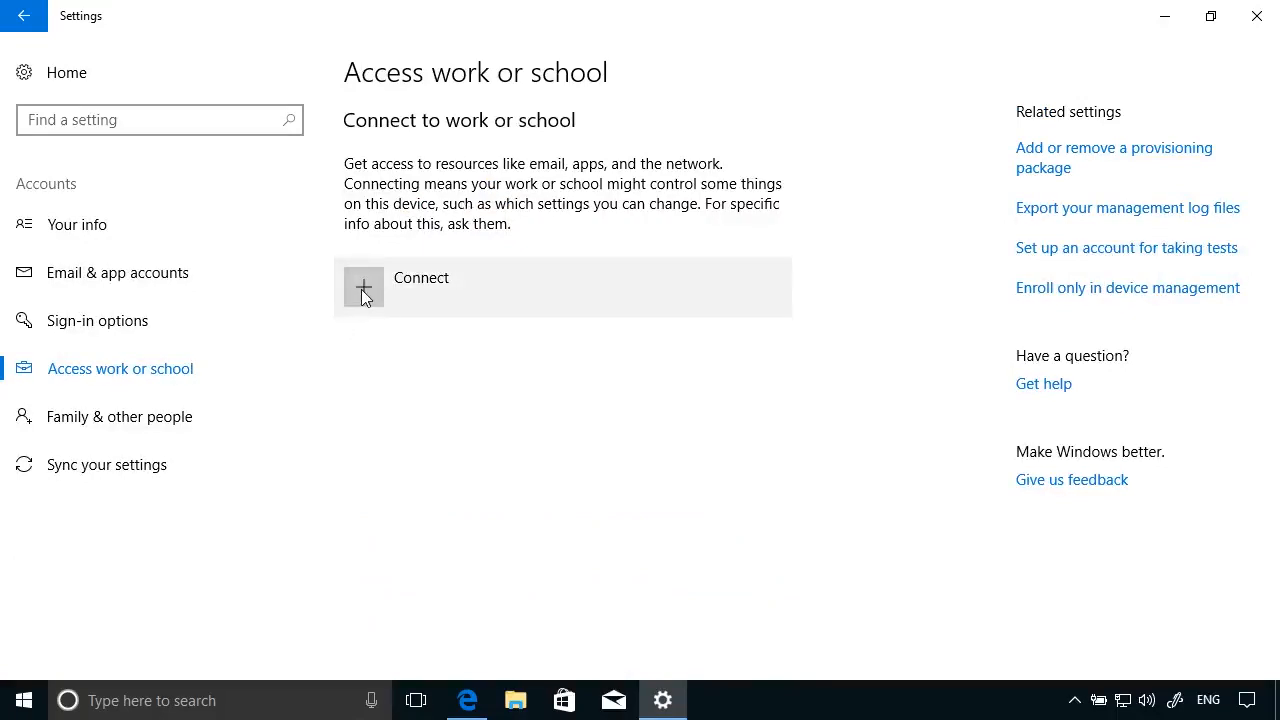
pyautogui.click(363, 290)
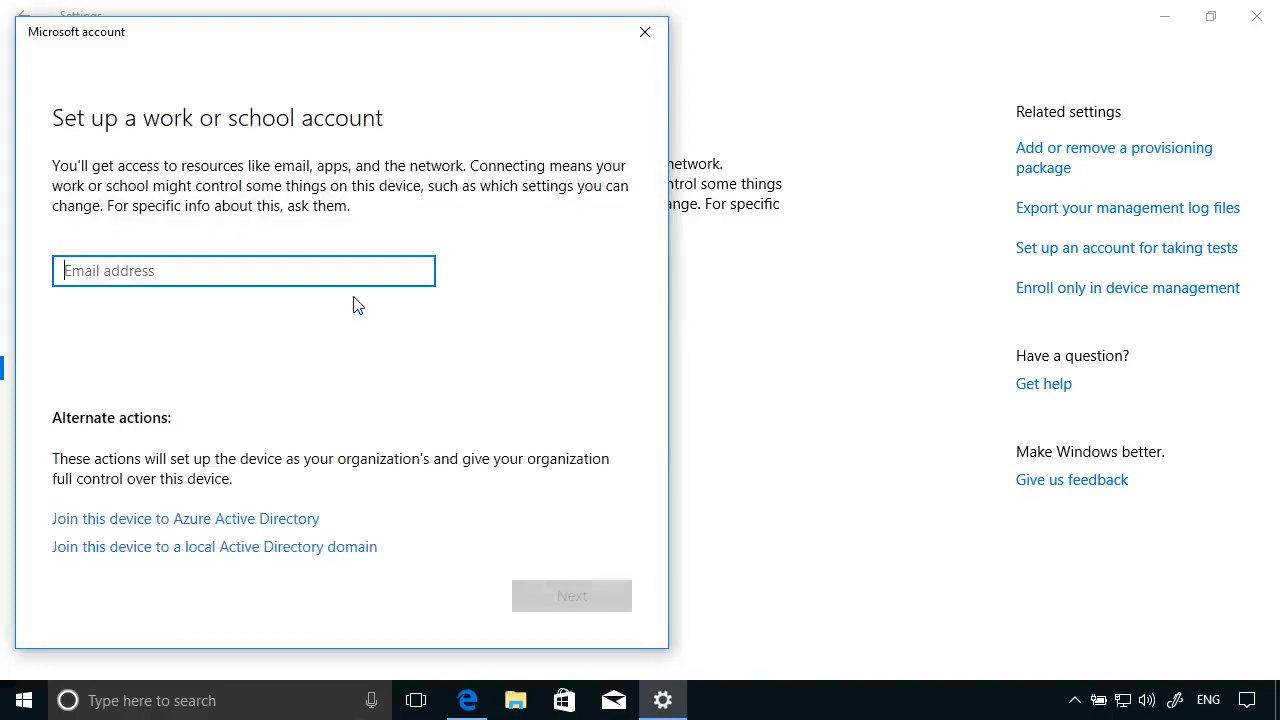
# - Choose to join this device to Azure AD and sign in with the new user's account
pyautogui.click(258, 532)
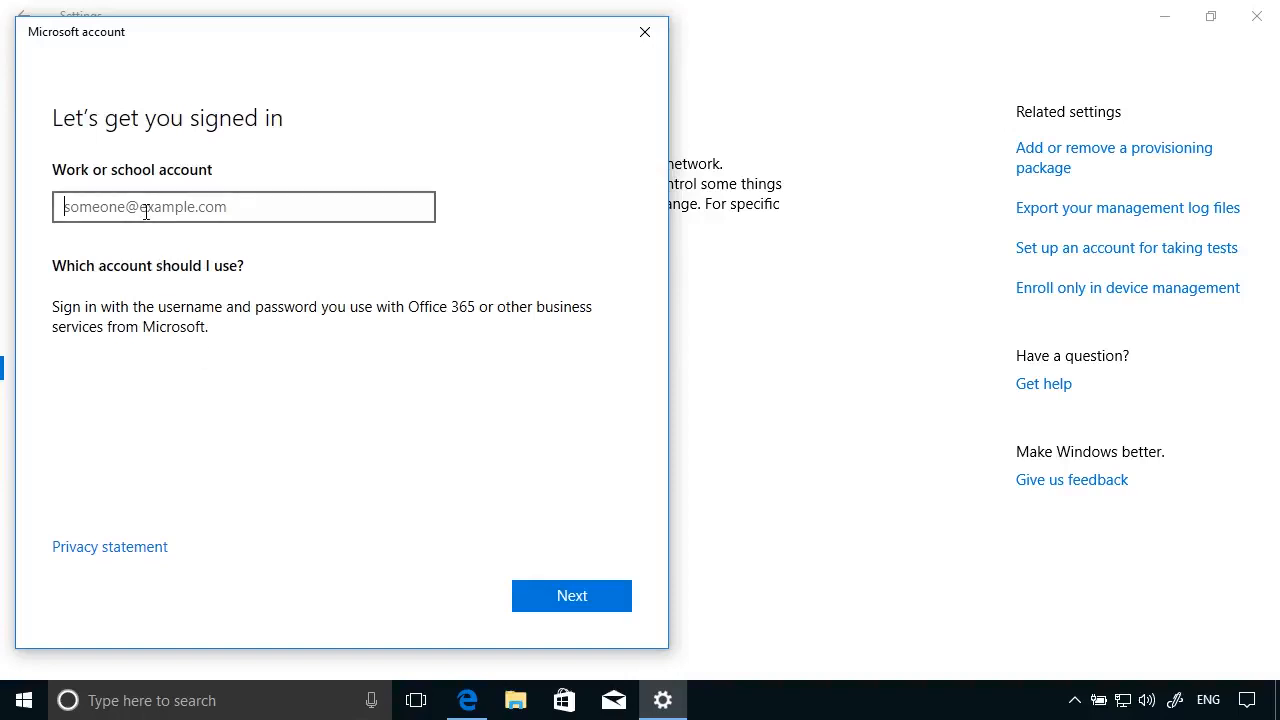
pyautogui.hotkey('ctrl', 'v')
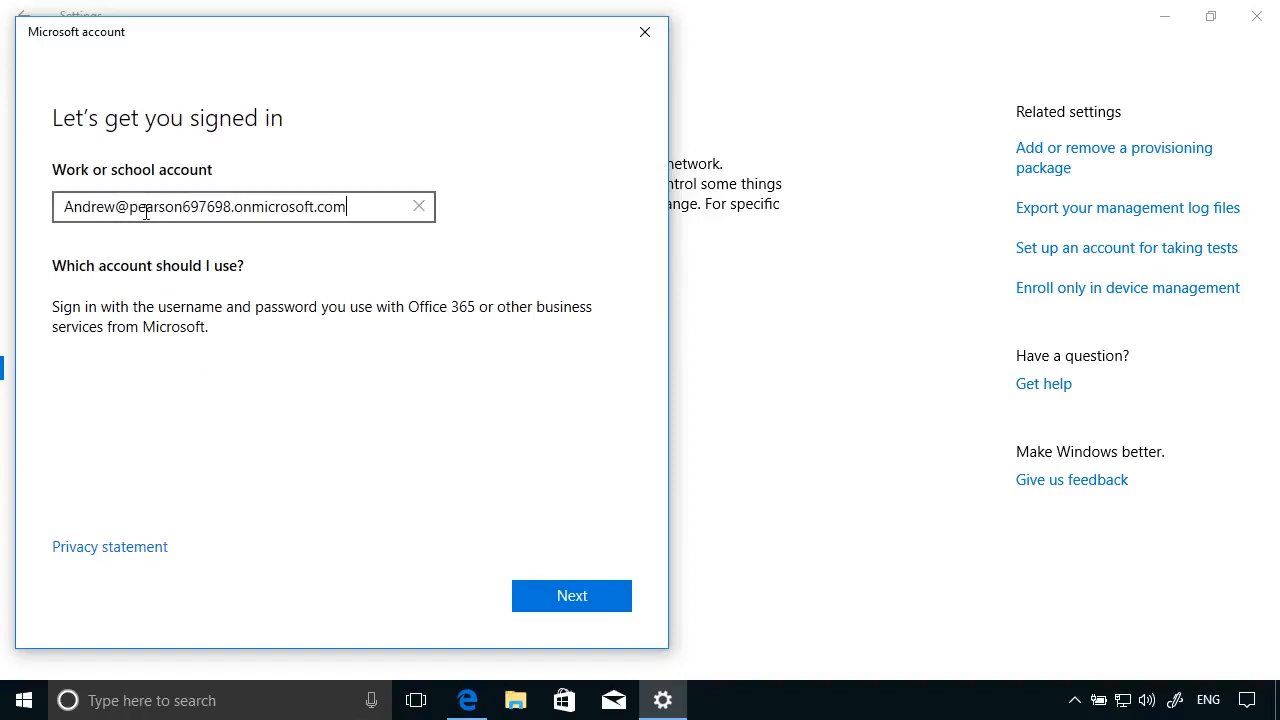
pyautogui.click(576, 594)
pyautogui.write('*')
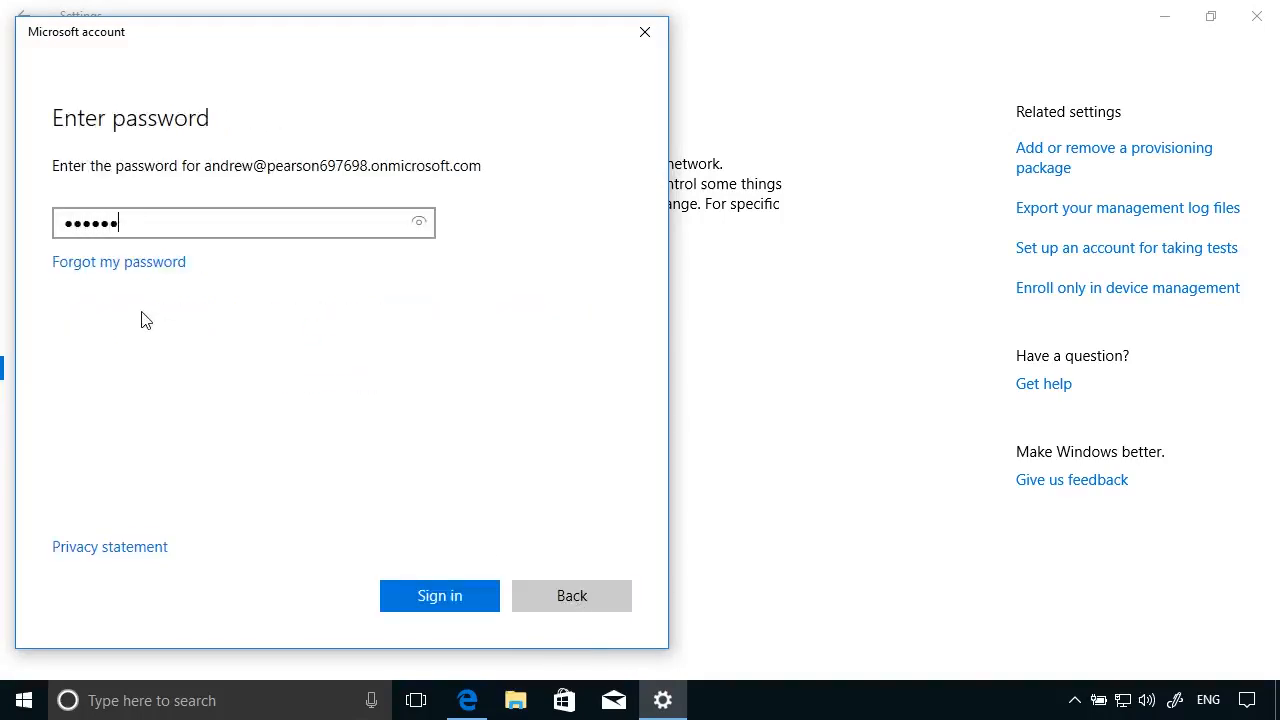
pyautogui.click(478, 600)
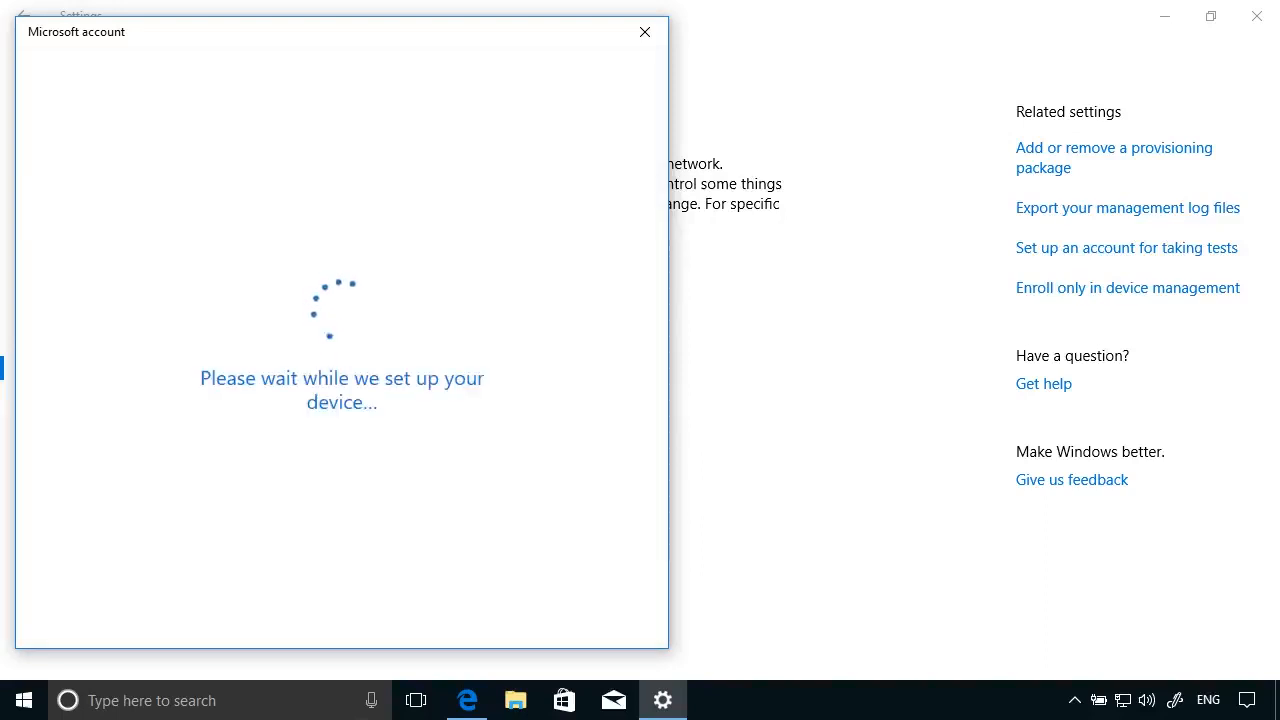
# - Confirm joining the organization's Azure AD, finish, and return to the Azure portal
pyautogui.click(617, 434)
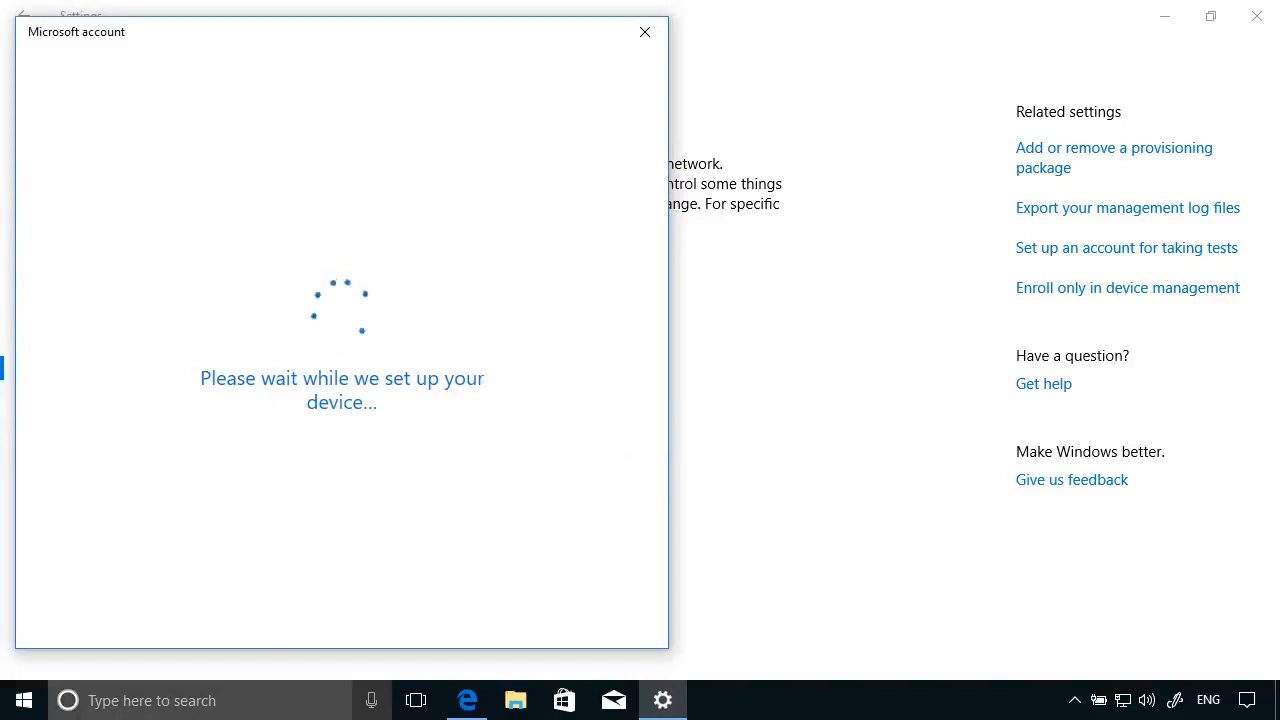
pyautogui.click(600, 612)
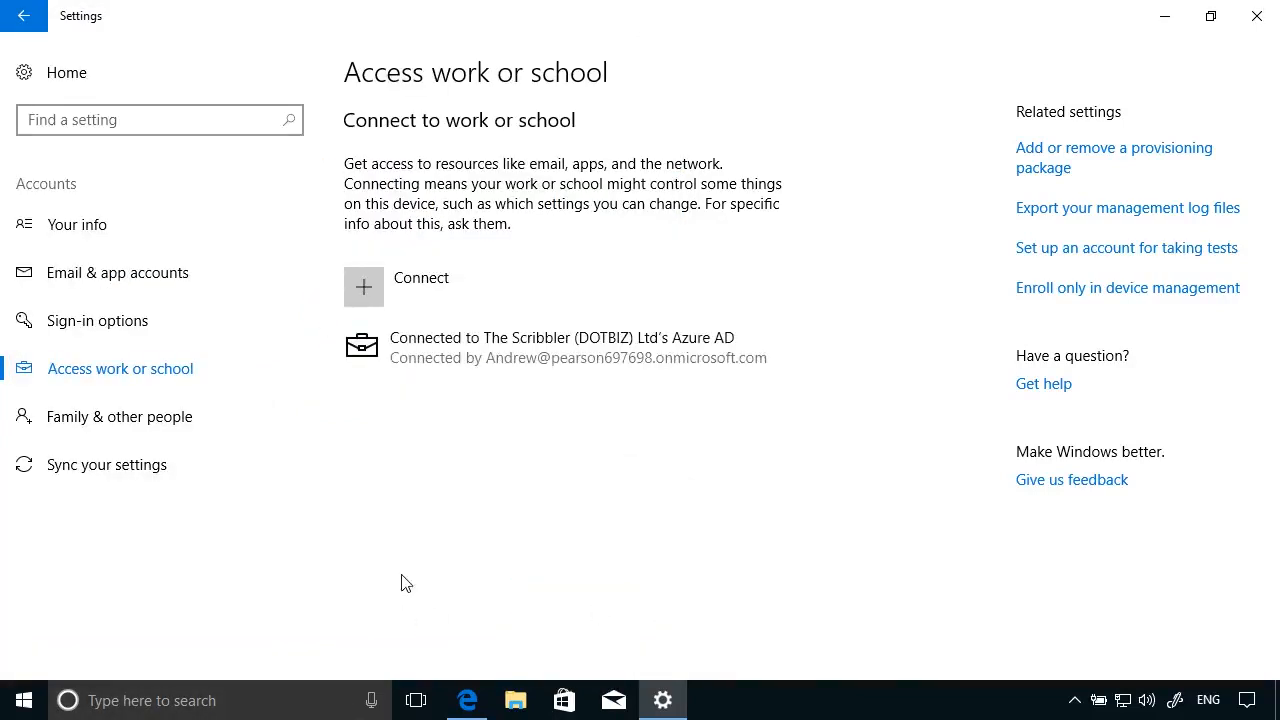
pyautogui.click(467, 700)
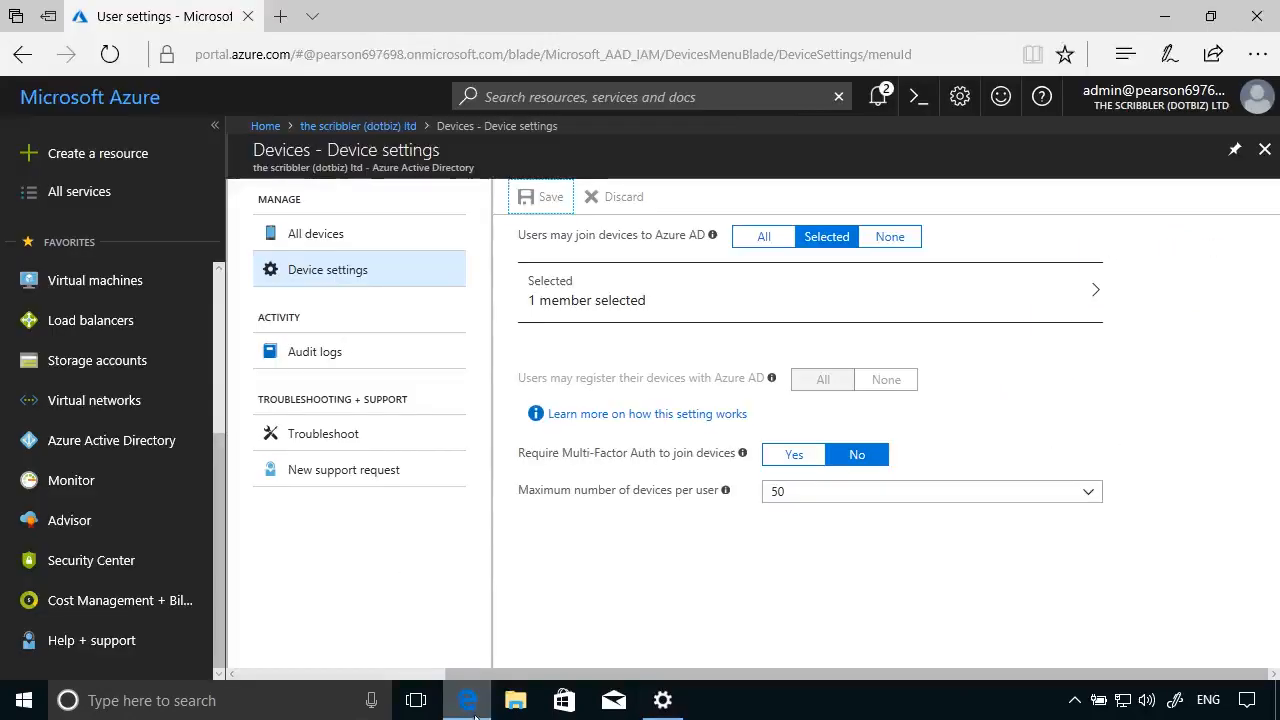
# - Open Azure AD Devices and inspect CL1's details, confirming it is Azure AD joined
pyautogui.click(166, 457)
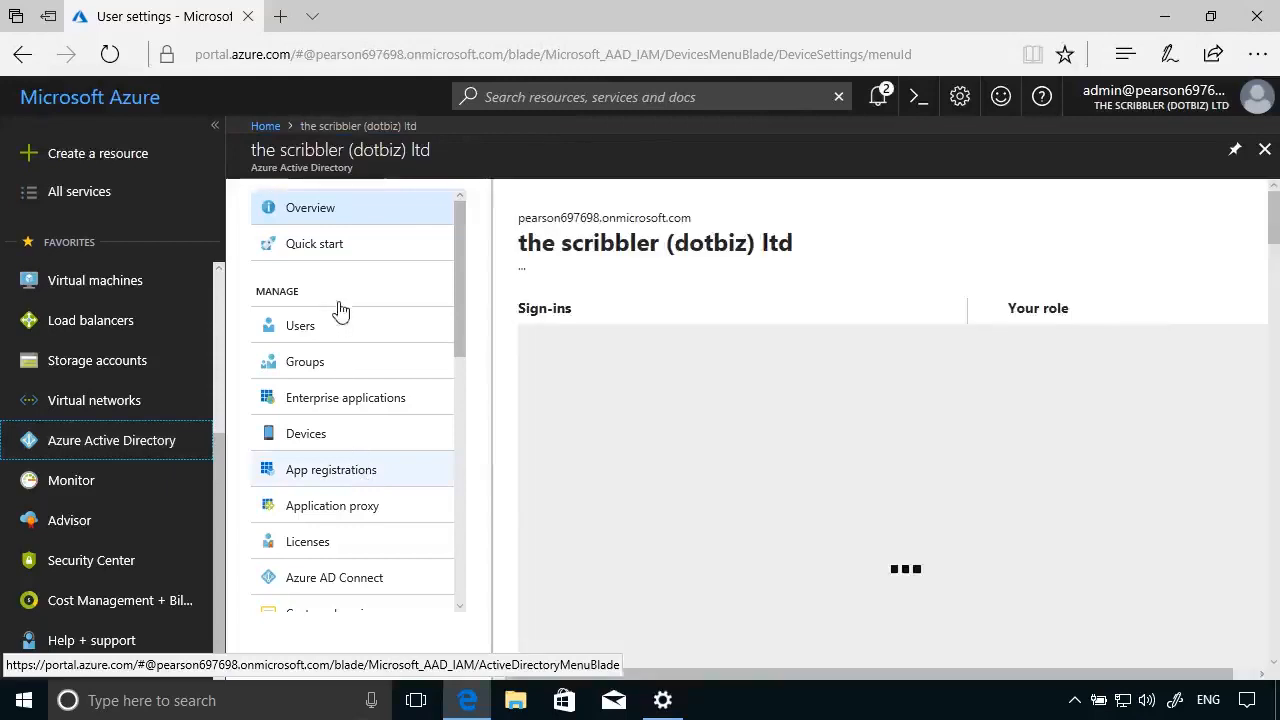
pyautogui.click(305, 434)
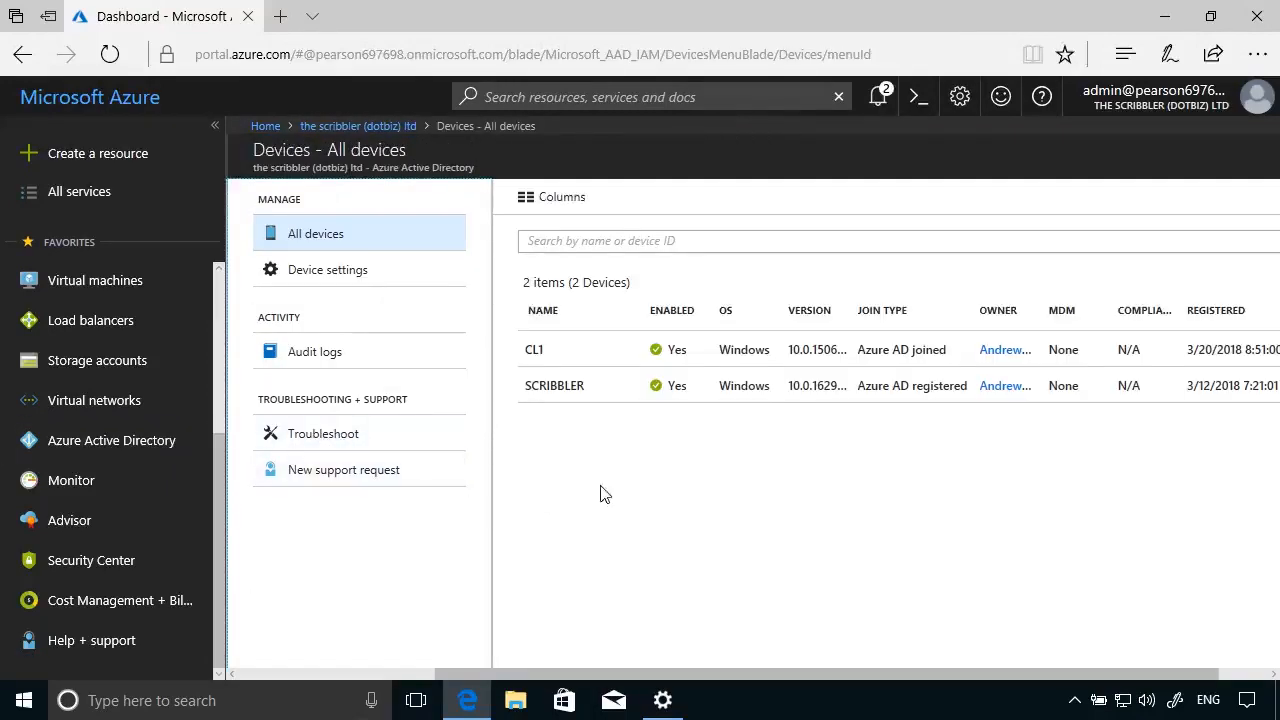
pyautogui.click(566, 360)
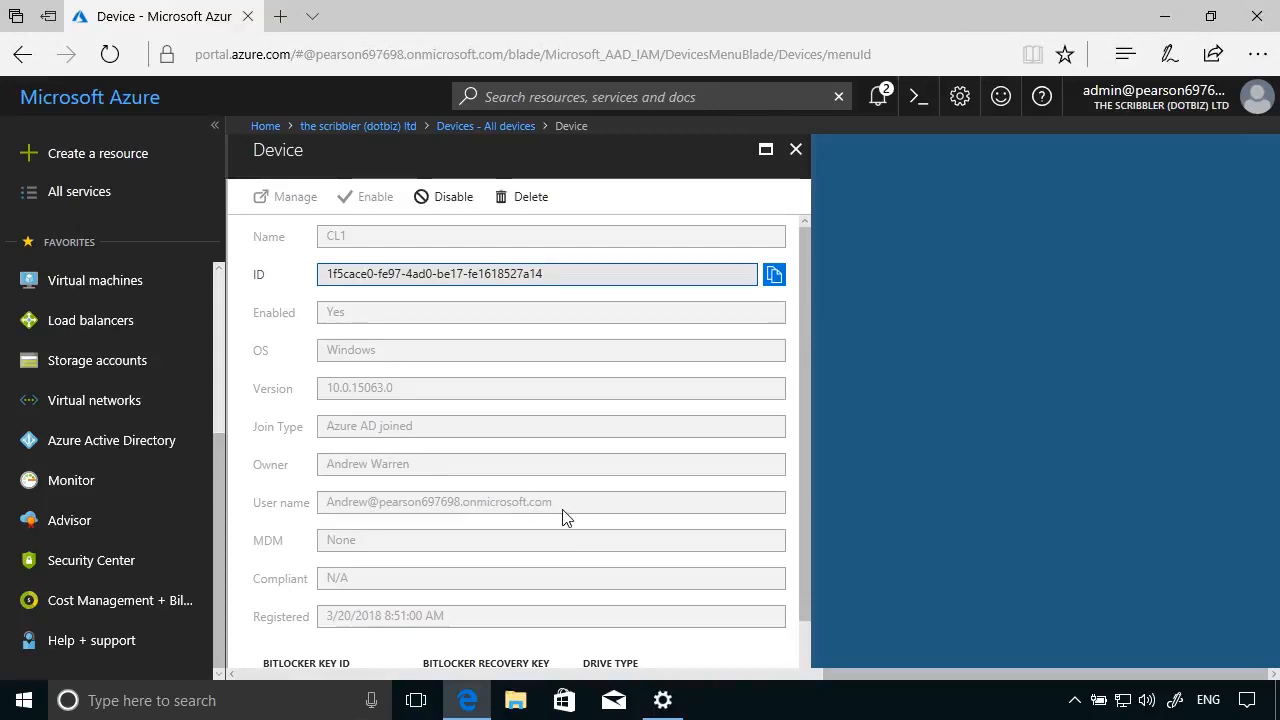
pyautogui.click(797, 152)
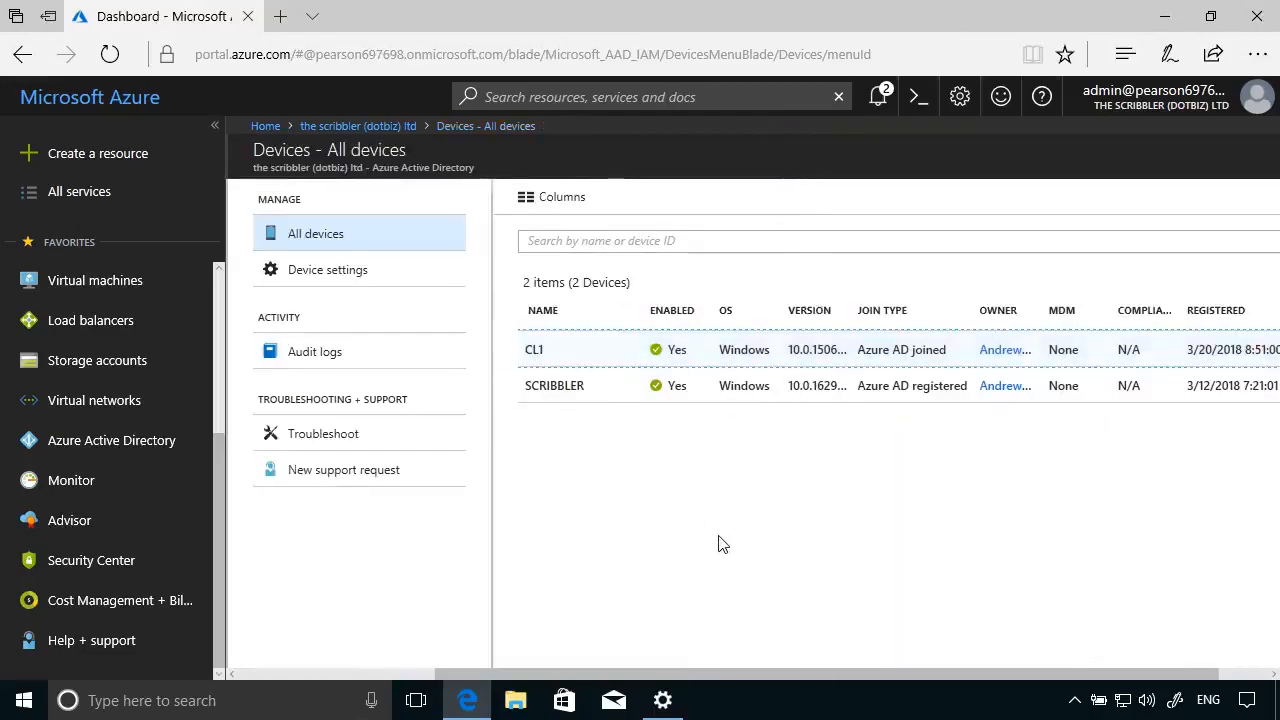